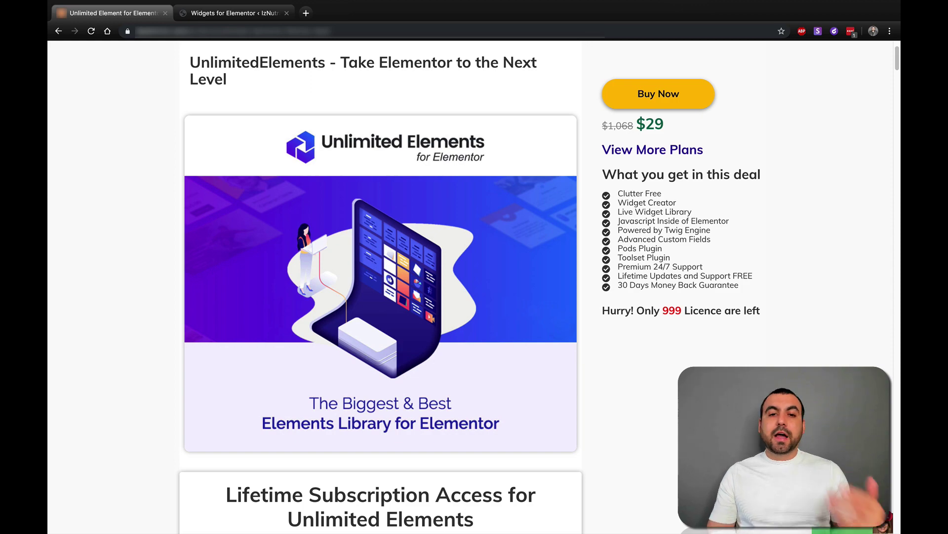
Scroll down the sales page to the Personal $29, Plus $69 and Agency $129 plan cards
scroll(381, 277, down, 1)
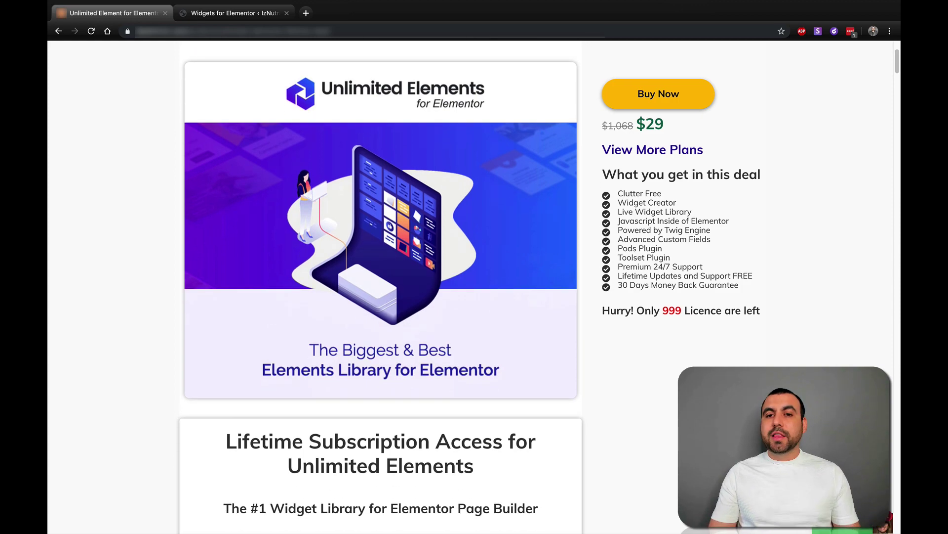
scroll(380, 276, down, 15)
scroll(380, 287, down, 20)
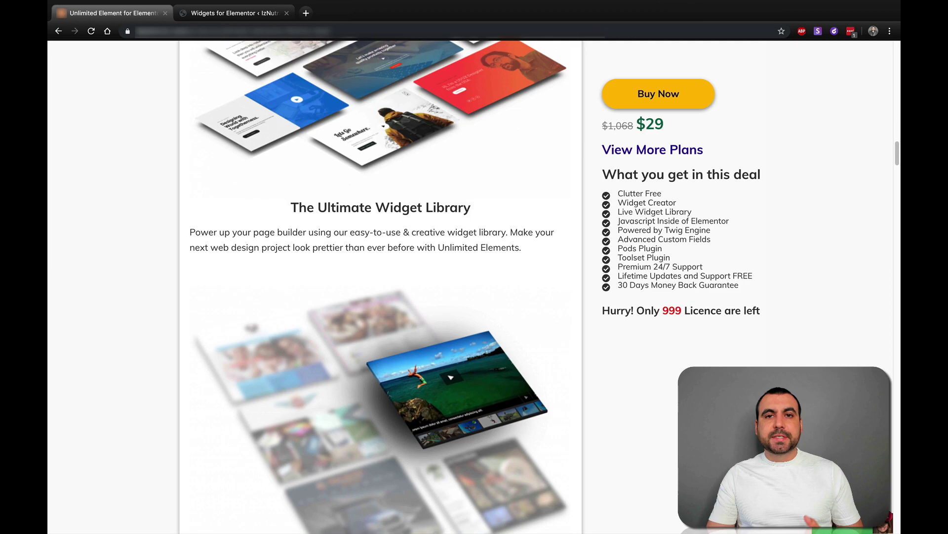
scroll(381, 287, down, 20)
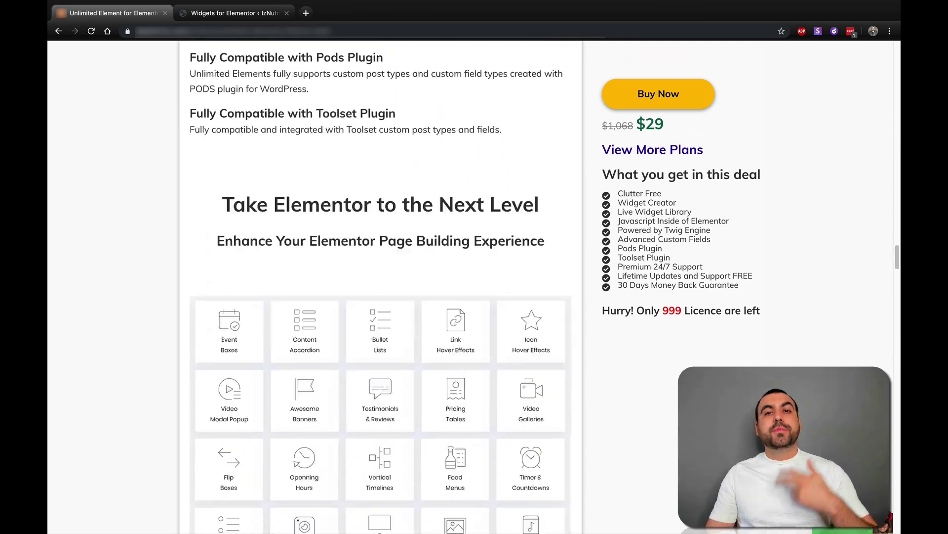
scroll(380, 286, down, 20)
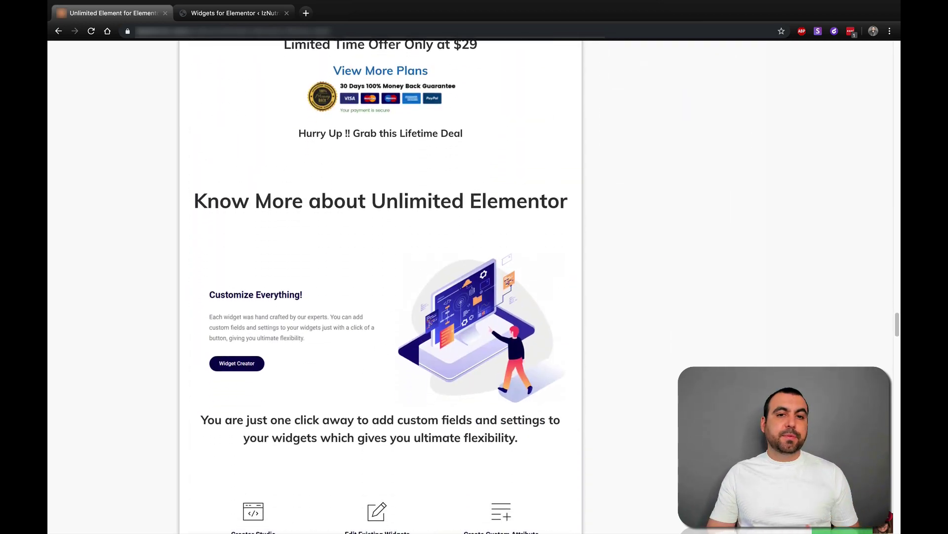
scroll(381, 286, down, 20)
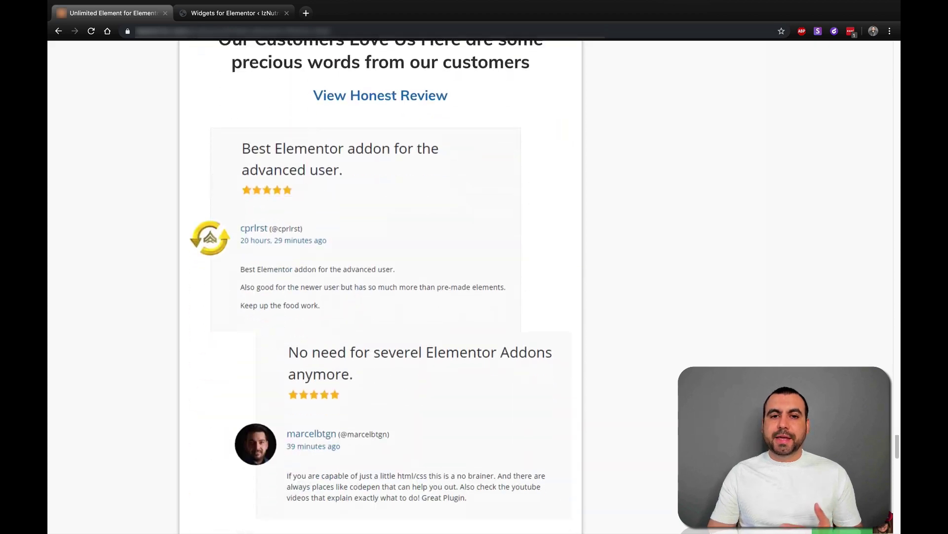
scroll(799, 348, up, 1)
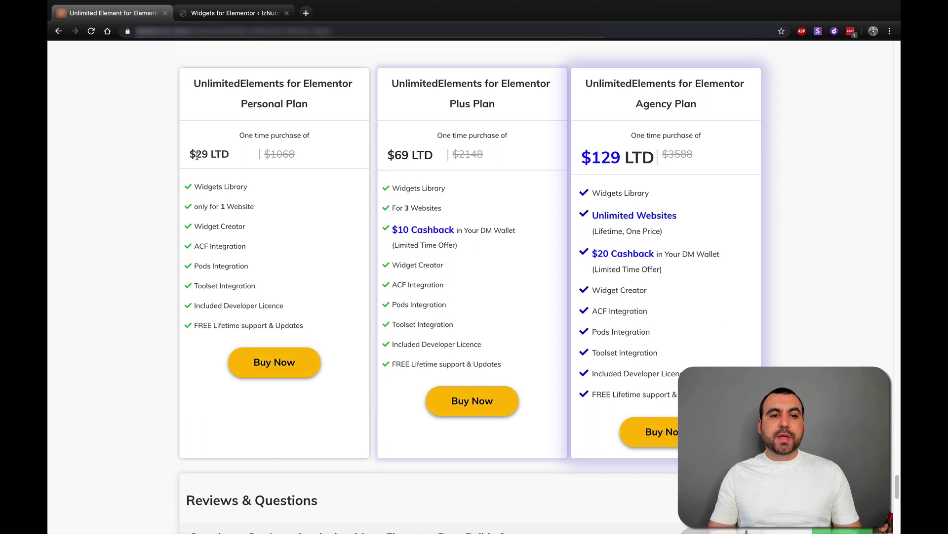
Highlight the Personal plan's $29 price, 1-website limit and lifetime support line
drag(196, 156, 237, 157)
click(237, 159)
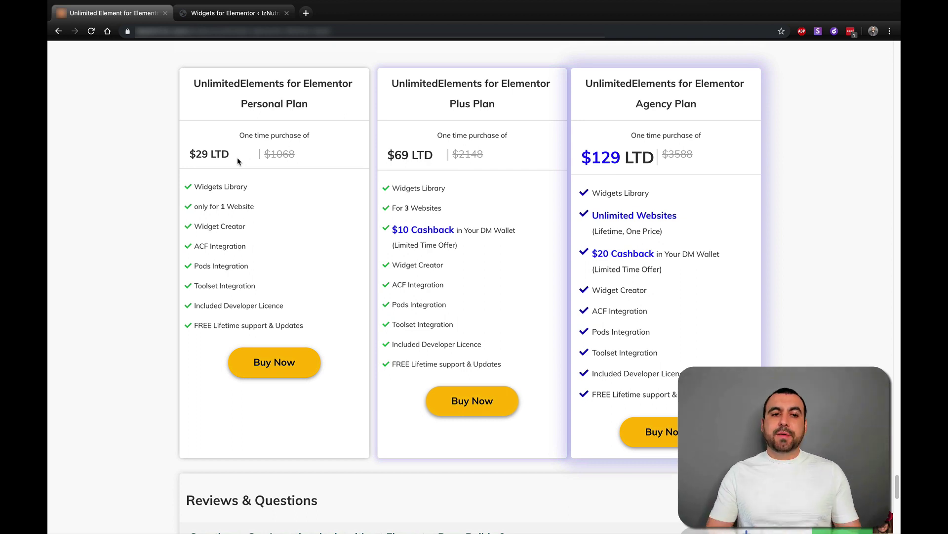
drag(193, 154, 230, 154)
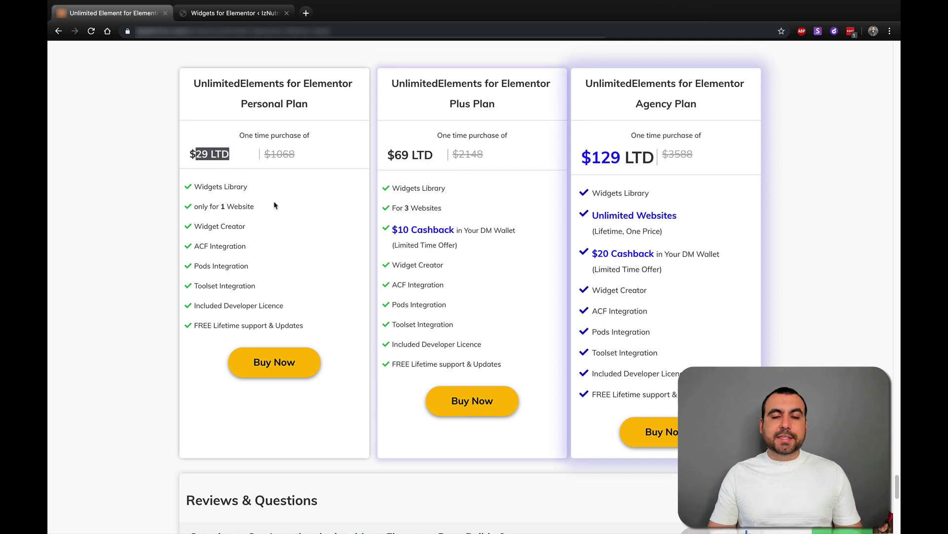
click(221, 205)
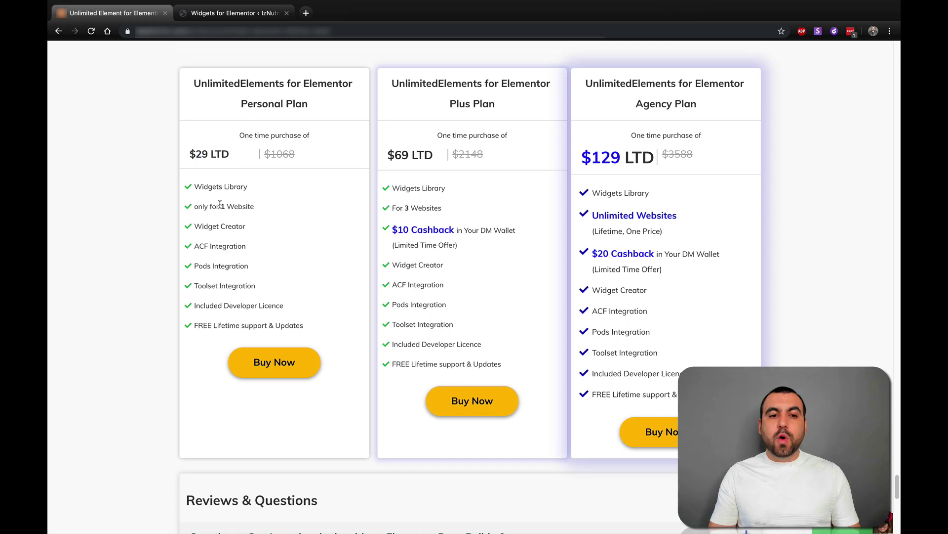
triple_click(236, 206)
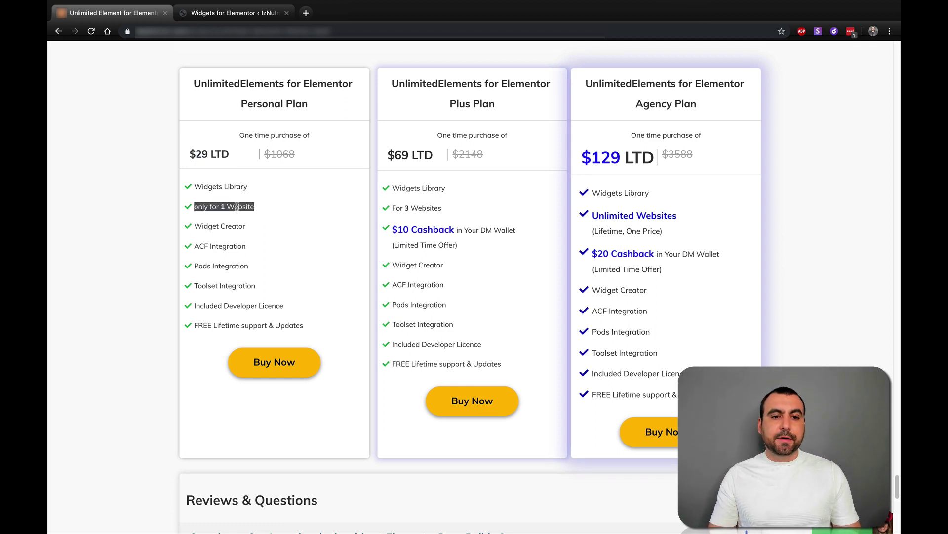
click(222, 228)
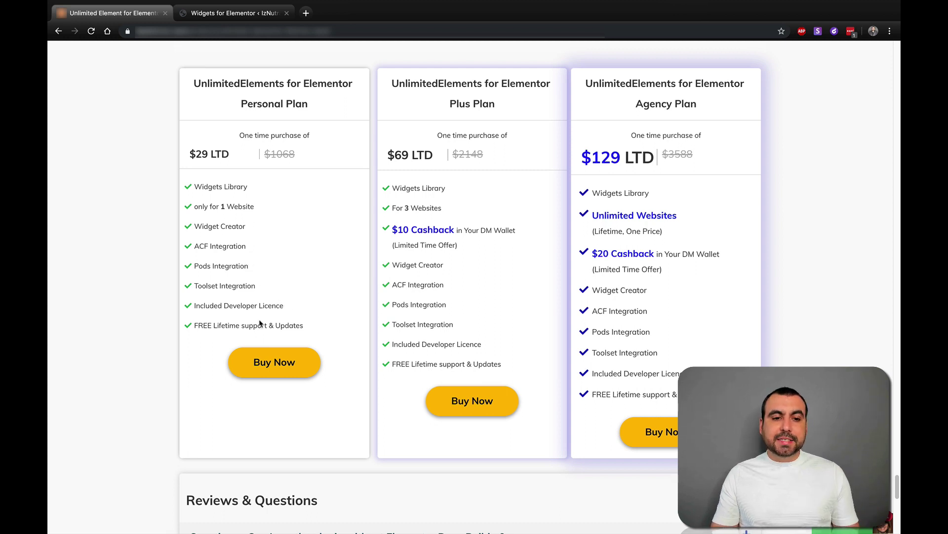
drag(207, 322, 315, 327)
click(315, 327)
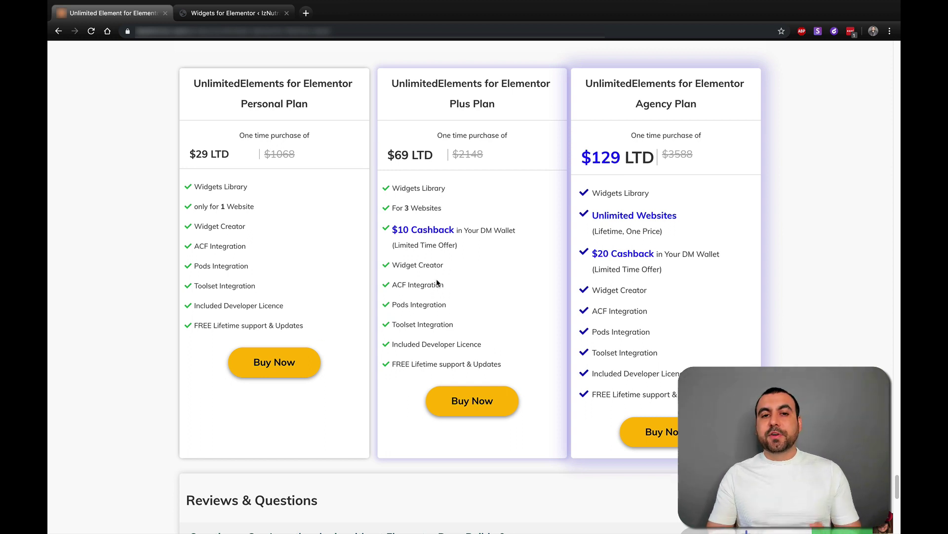
Highlight the Plus $69 and Agency $129 prices and $20 cashback, then switch to the widget library
double_click(399, 155)
click(451, 185)
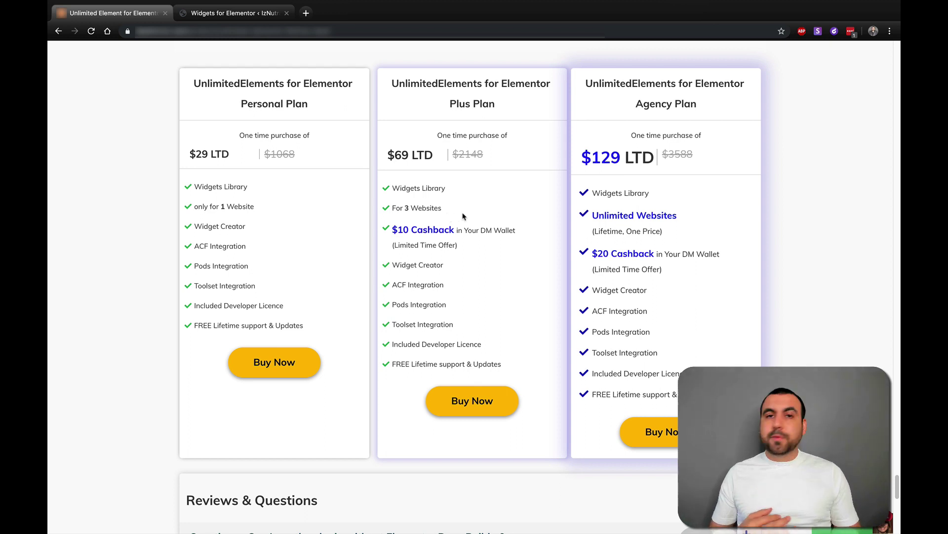
double_click(594, 157)
click(725, 200)
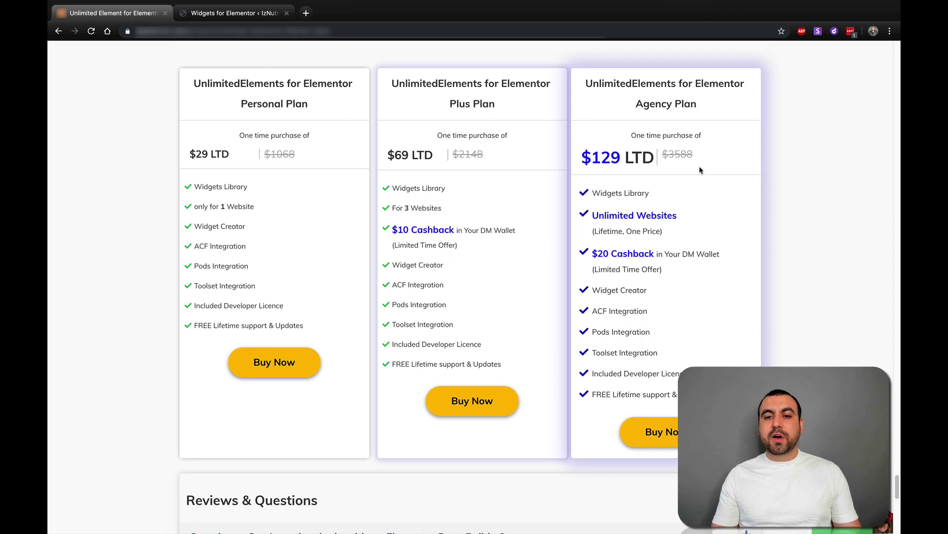
drag(595, 252, 643, 253)
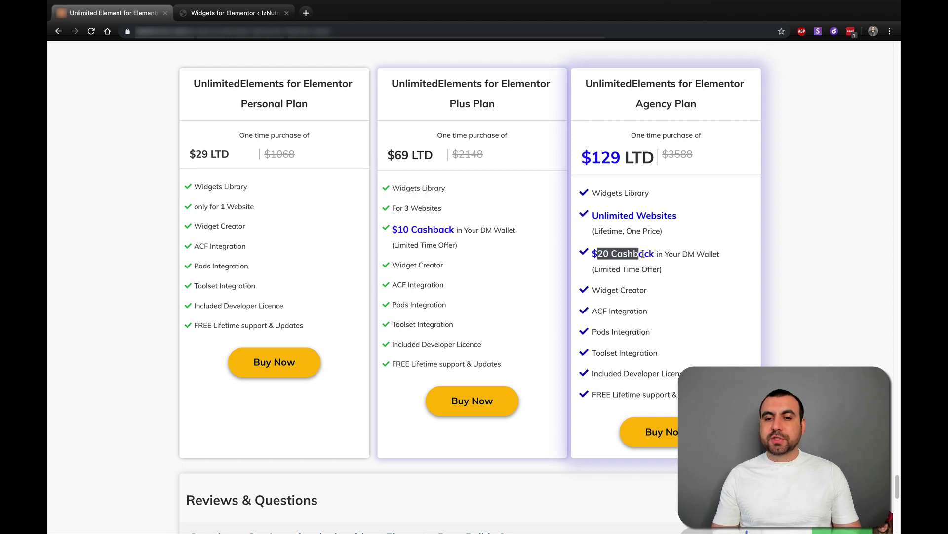
click(672, 257)
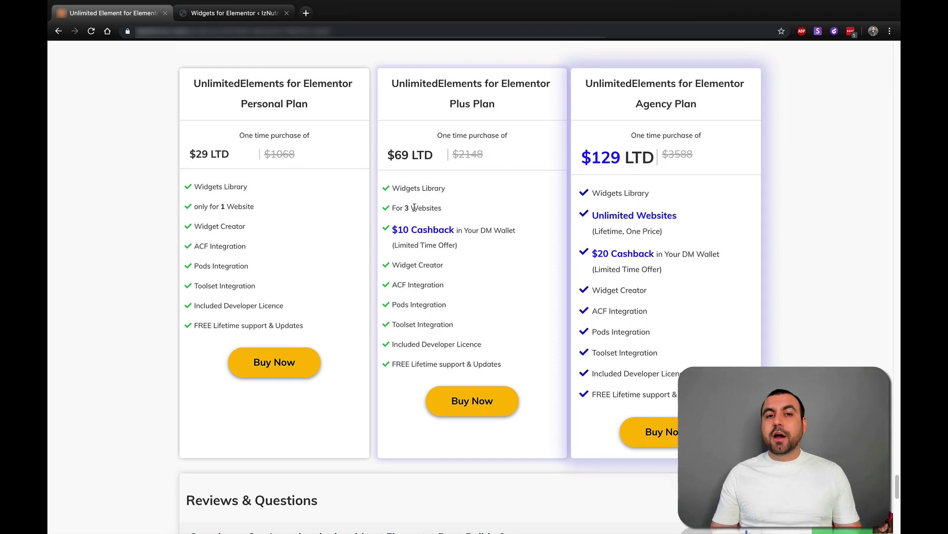
click(254, 19)
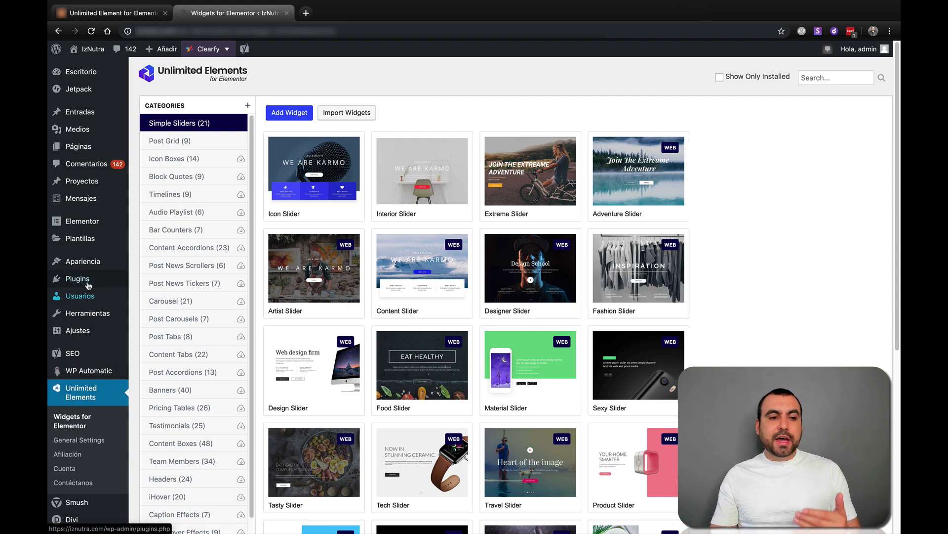
mouse_move(74, 278)
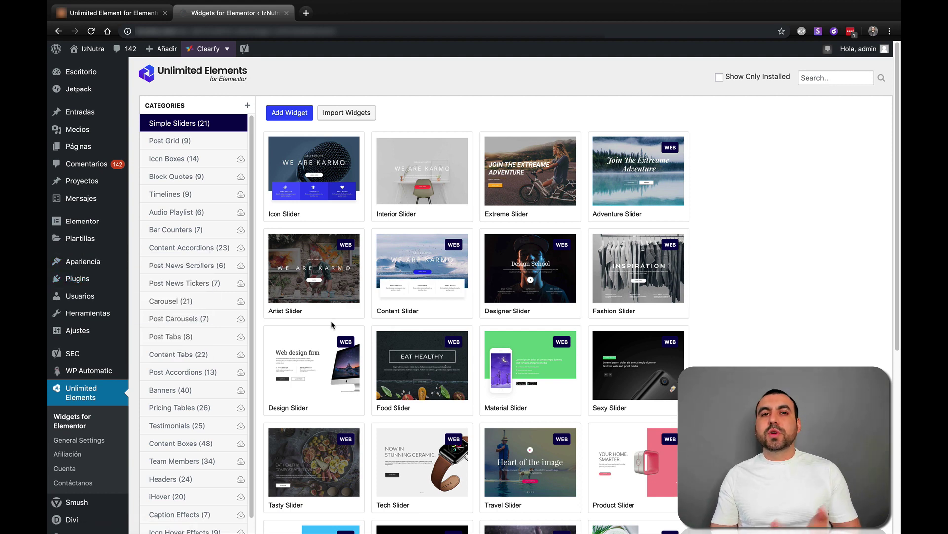
mouse_move(346, 262)
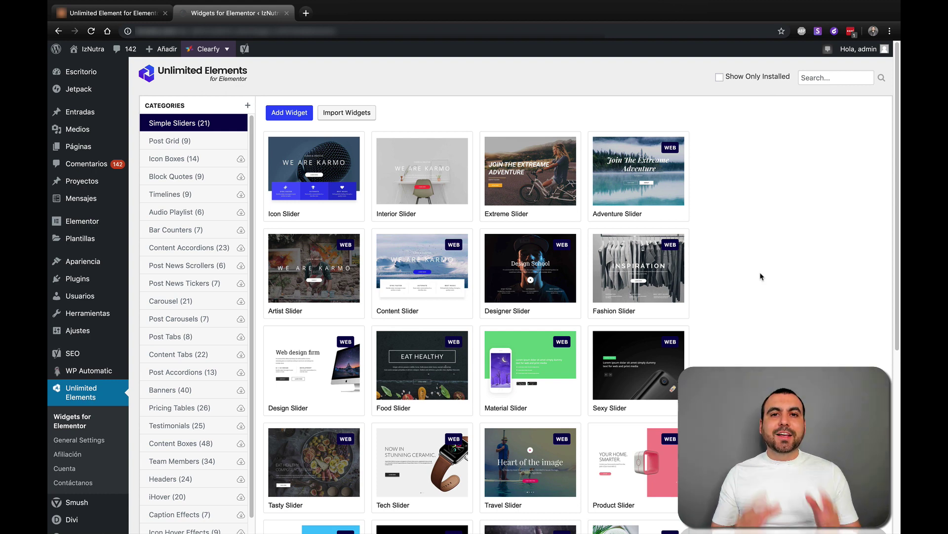
mouse_move(597, 254)
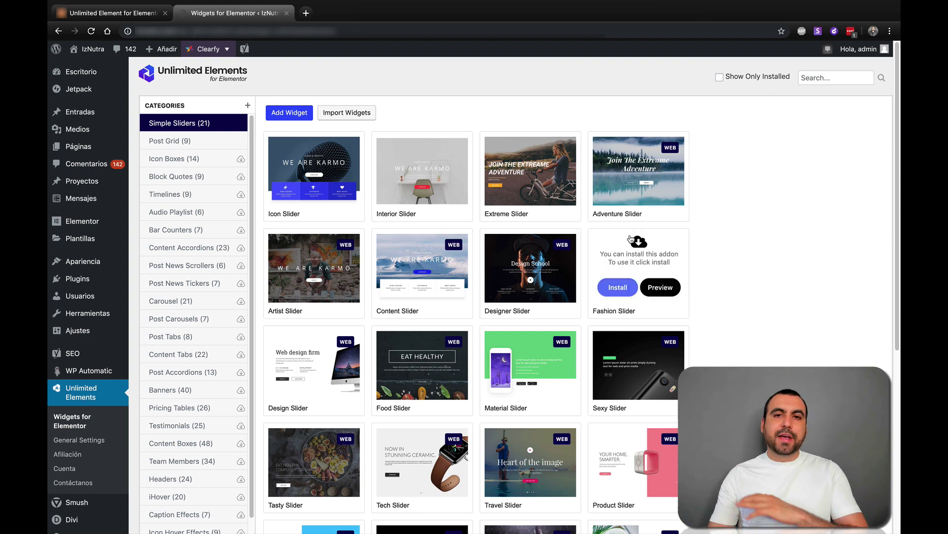
mouse_move(442, 264)
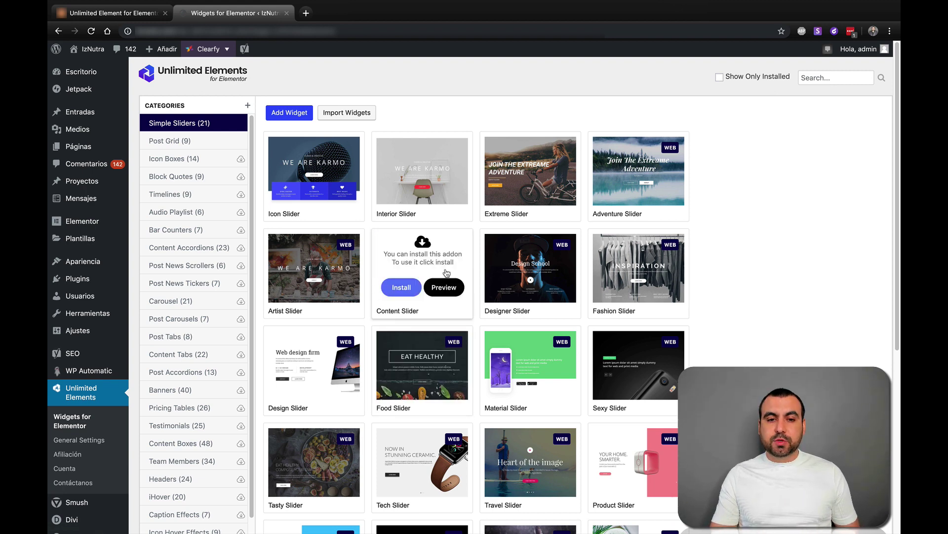
Preview the Content Slider widget, then install it
click(446, 286)
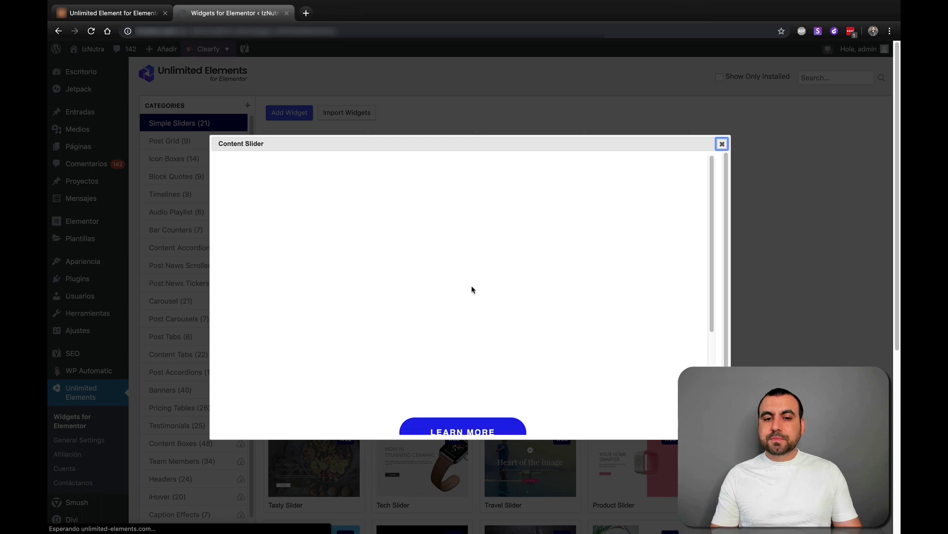
scroll(481, 296, down, 3)
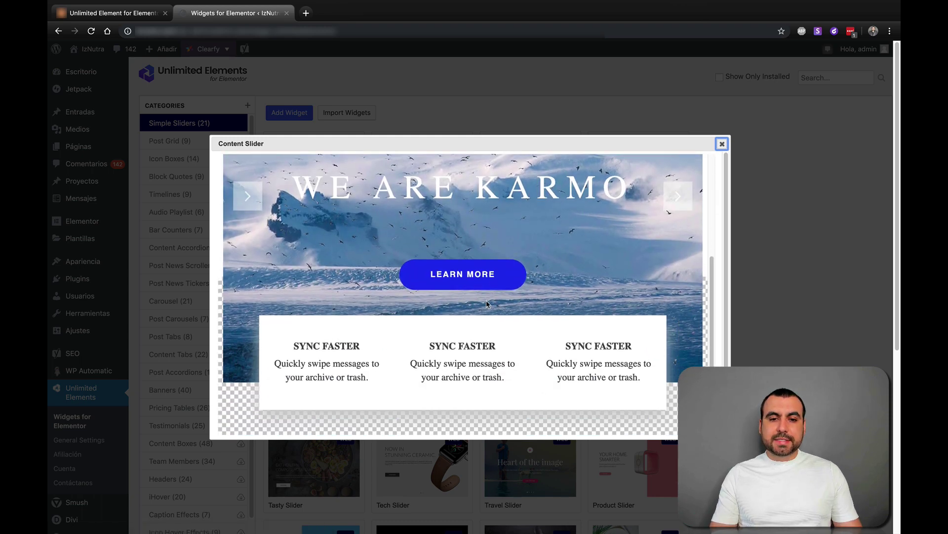
scroll(486, 303, up, 3)
scroll(486, 304, down, 3)
scroll(487, 304, up, 3)
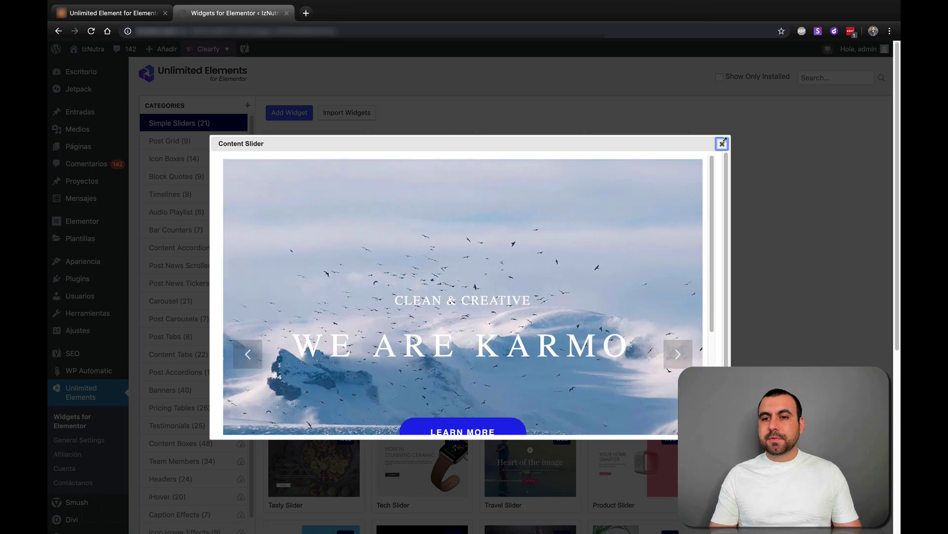
click(723, 143)
click(404, 287)
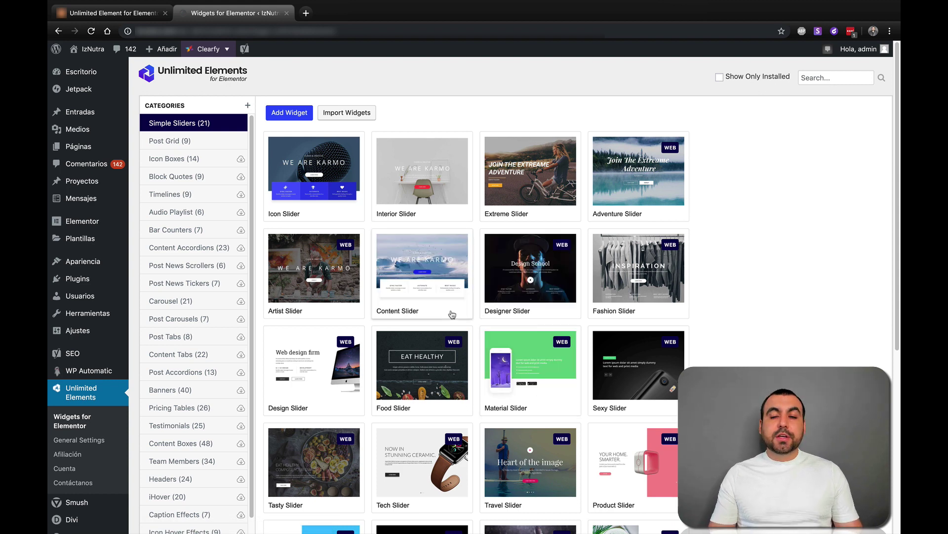
In the Icon Boxes category, preview Starter Statistics and Background Image Icon Box
click(193, 164)
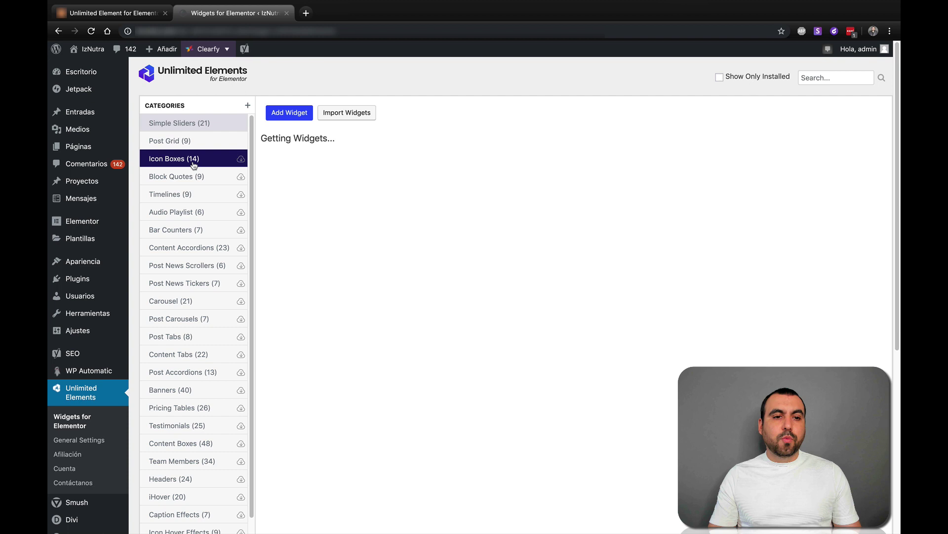
mouse_move(399, 264)
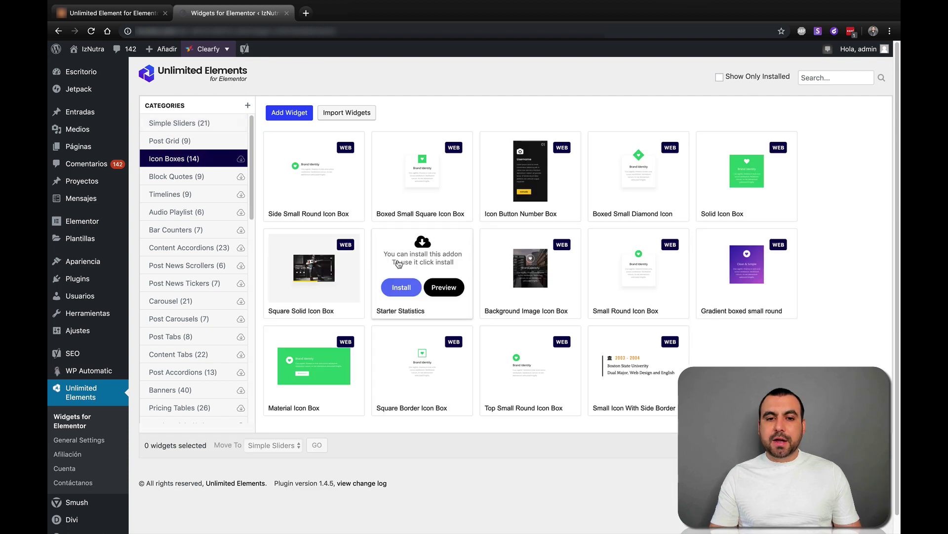
click(443, 296)
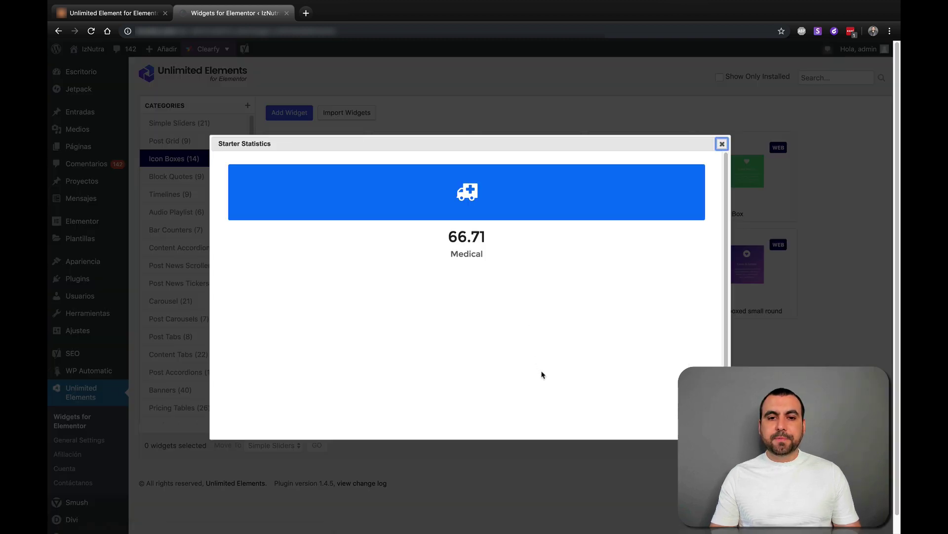
click(723, 145)
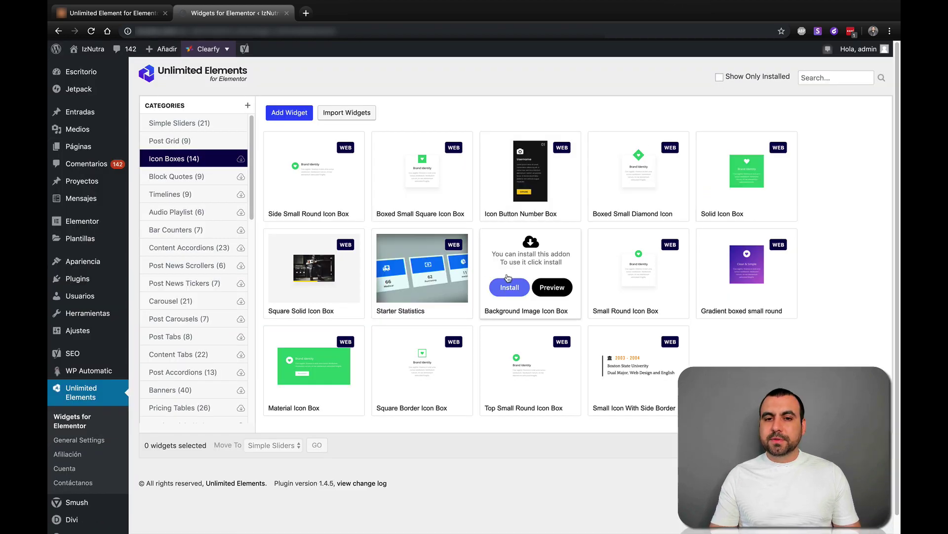
click(552, 288)
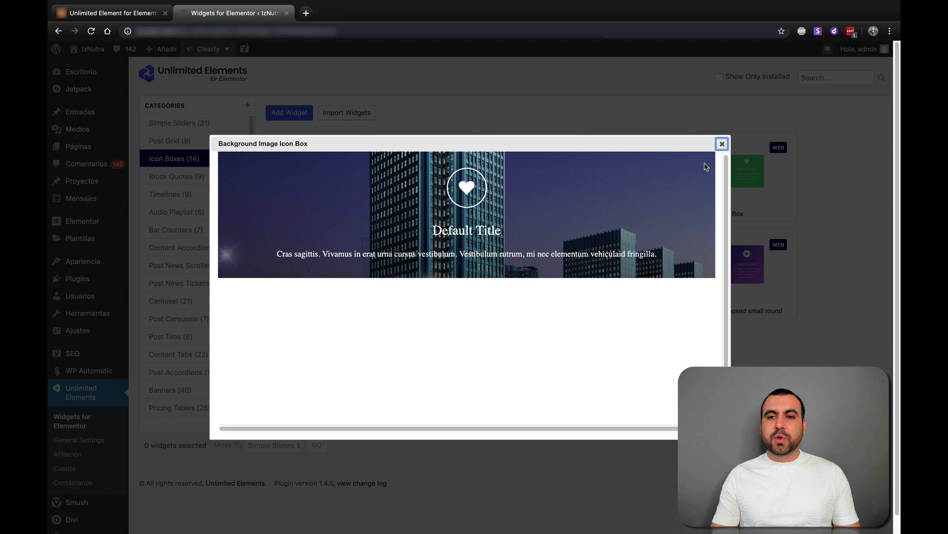
click(722, 143)
Install Background Image Icon Box, view the Opening Hours widgets, and go to Páginas > Añadir nueva
click(514, 288)
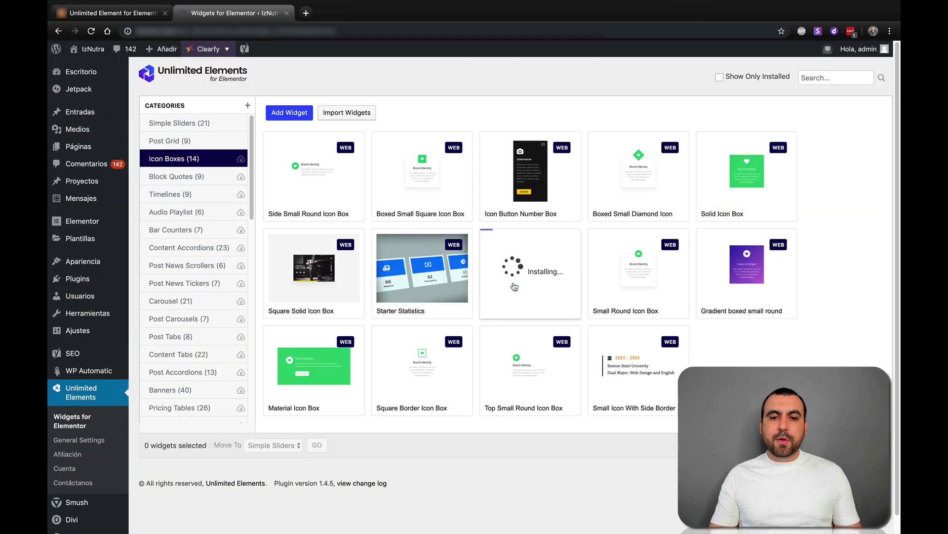
scroll(169, 288, down, 3)
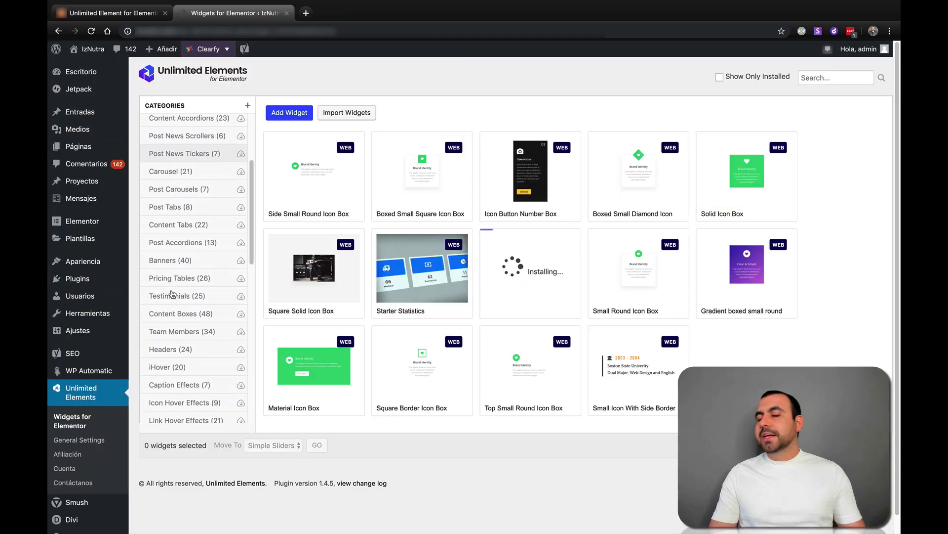
scroll(170, 291, up, 1)
scroll(172, 294, down, 3)
scroll(172, 295, down, 5)
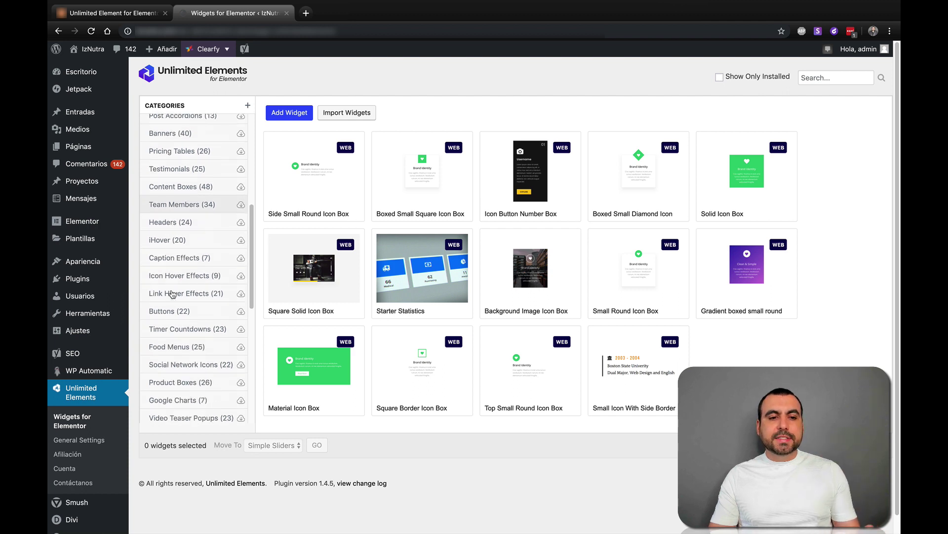
scroll(173, 294, down, 2)
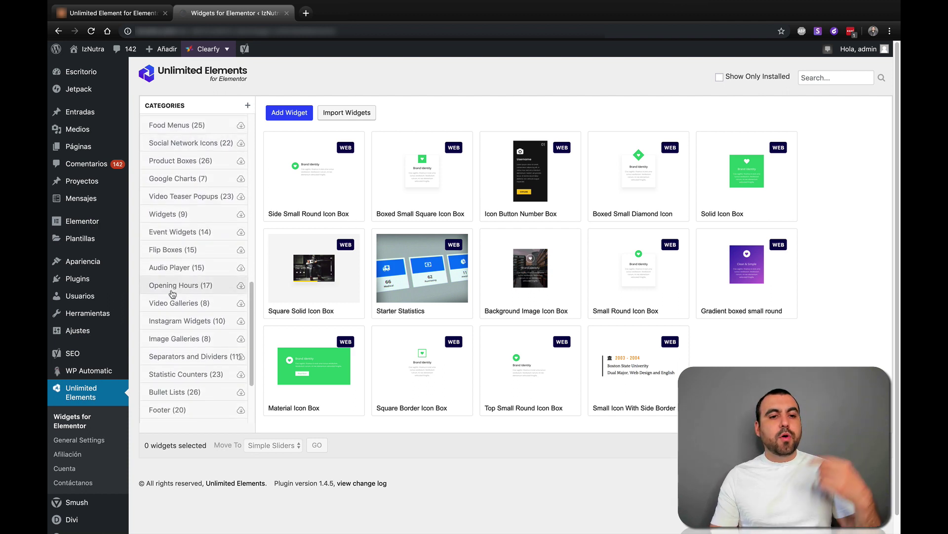
scroll(176, 284, down, 1)
click(179, 273)
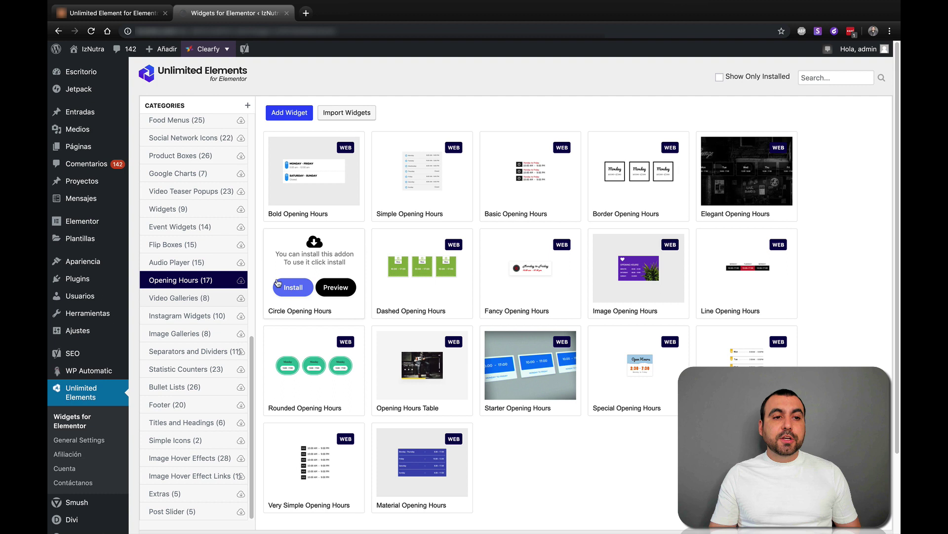
mouse_move(78, 147)
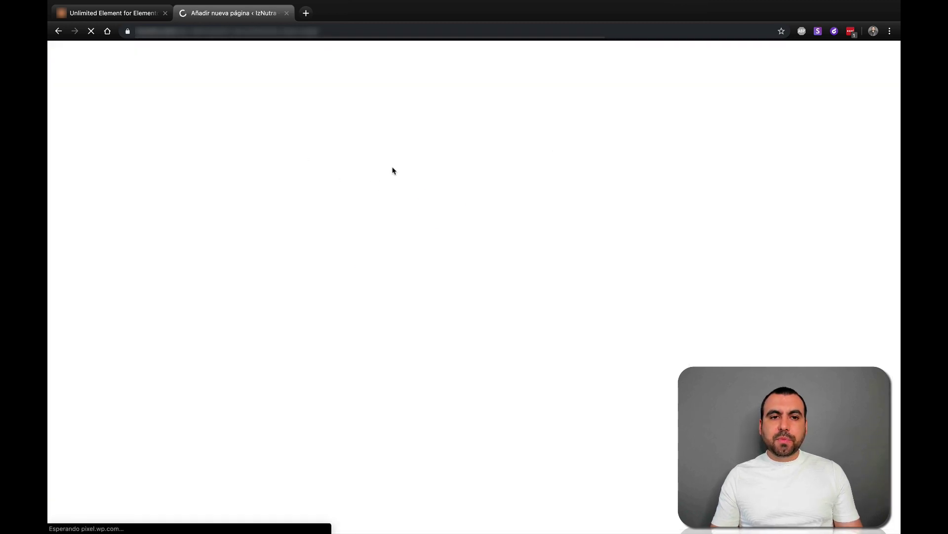
Title the page 'saas master', open it in Elementor, and scroll the panel to Simple Sliders, Post Grid and Icon Boxes
text(saas mas)
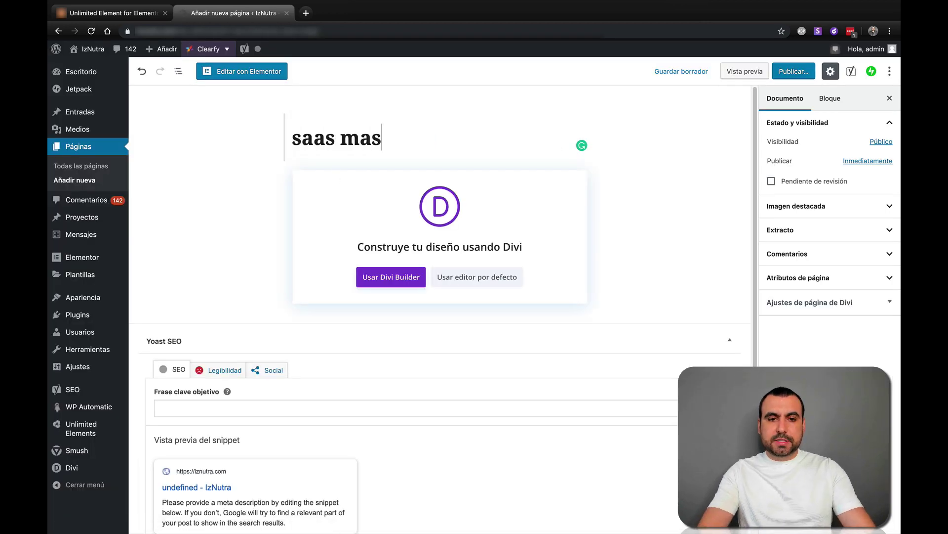
text(ter)
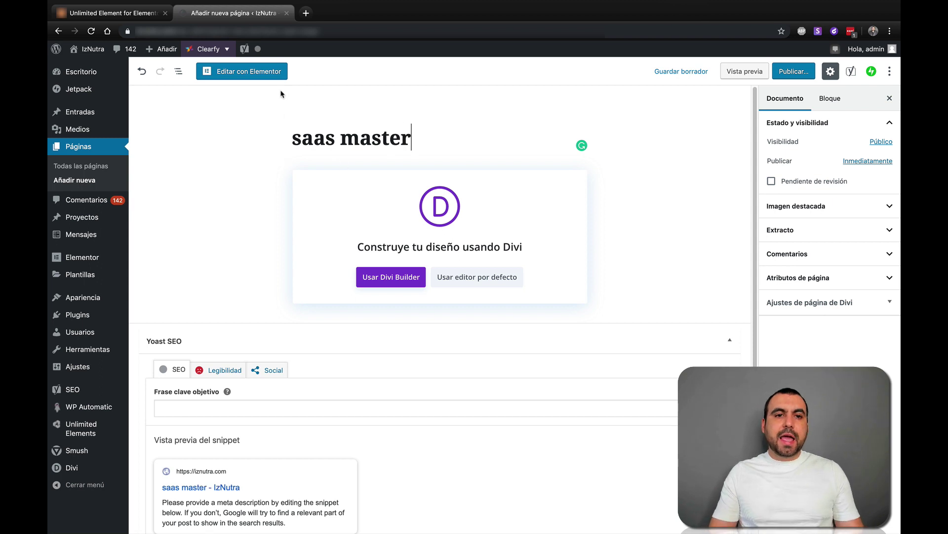
click(258, 75)
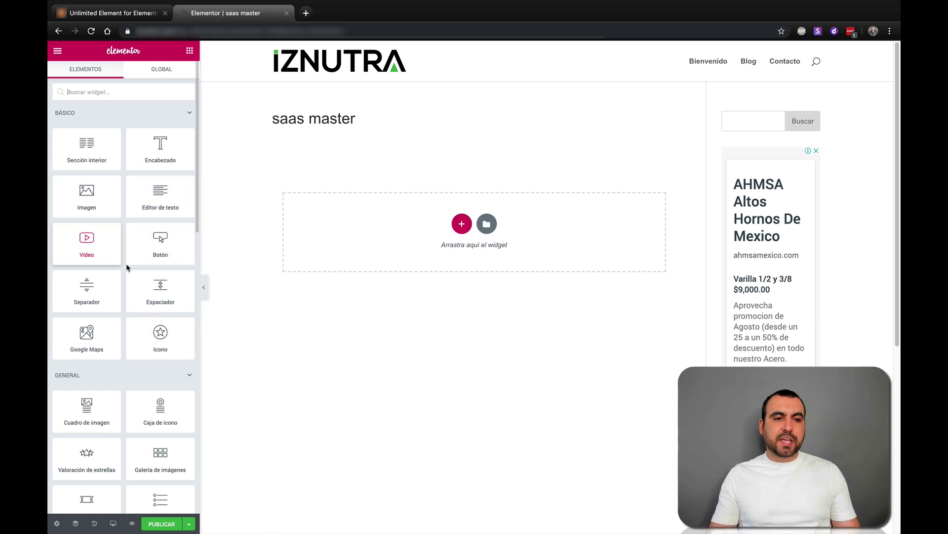
scroll(127, 269, down, 3)
scroll(127, 269, up, 3)
scroll(96, 340, down, 4)
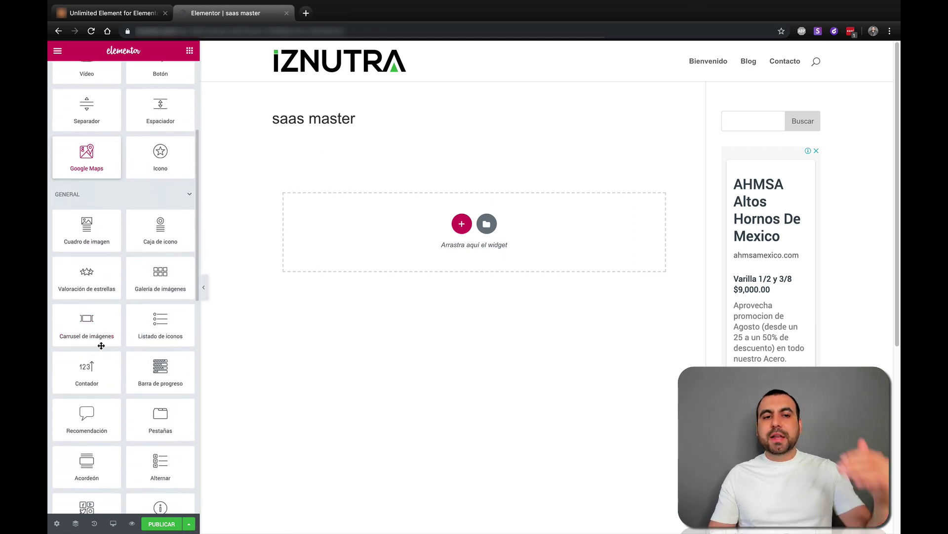
scroll(101, 346, down, 10)
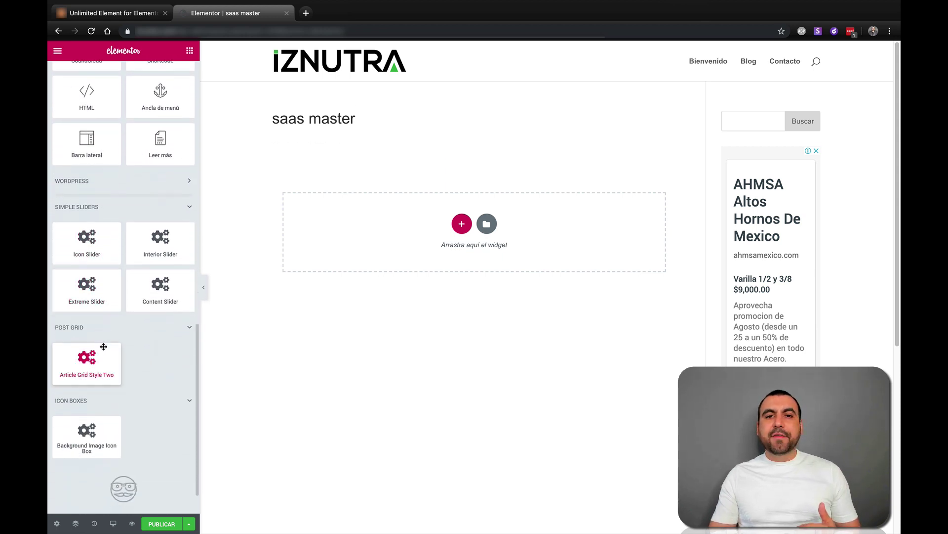
scroll(121, 368, down, 1)
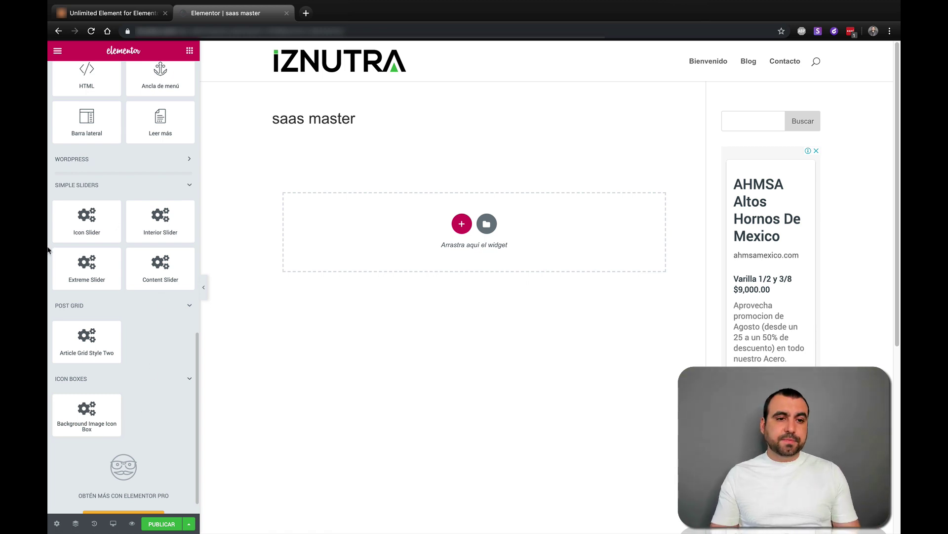
Drop an Interior Slider into the empty section, then delete it
drag(141, 227, 450, 227)
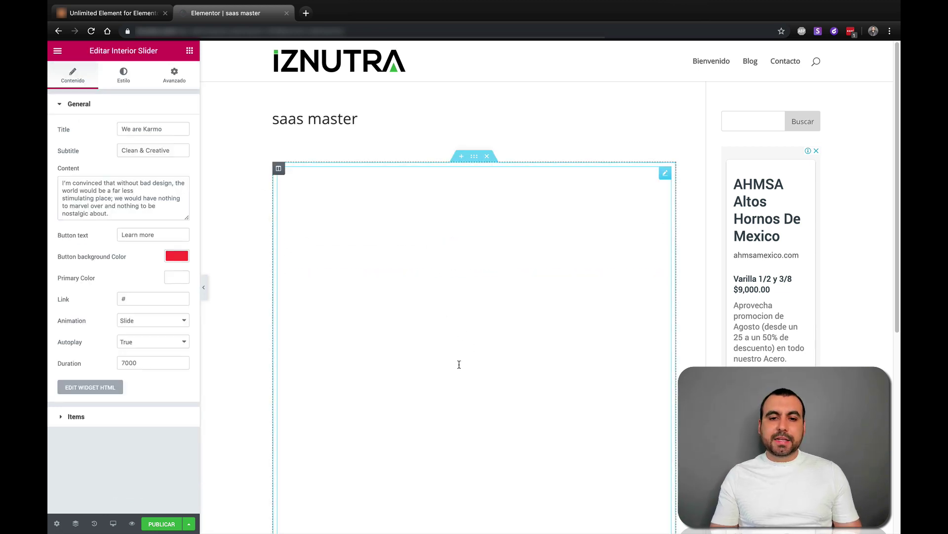
scroll(559, 347, down, 5)
scroll(563, 353, up, 3)
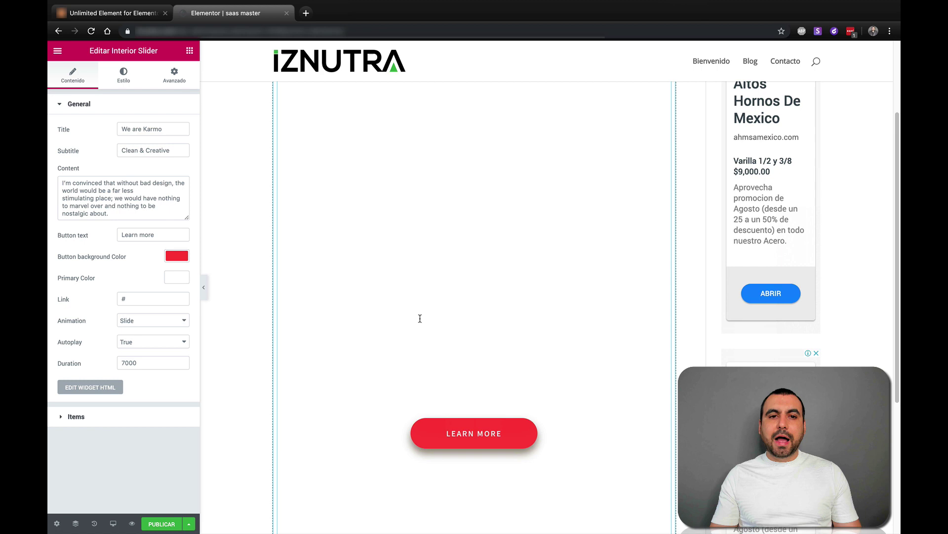
scroll(380, 254, up, 2)
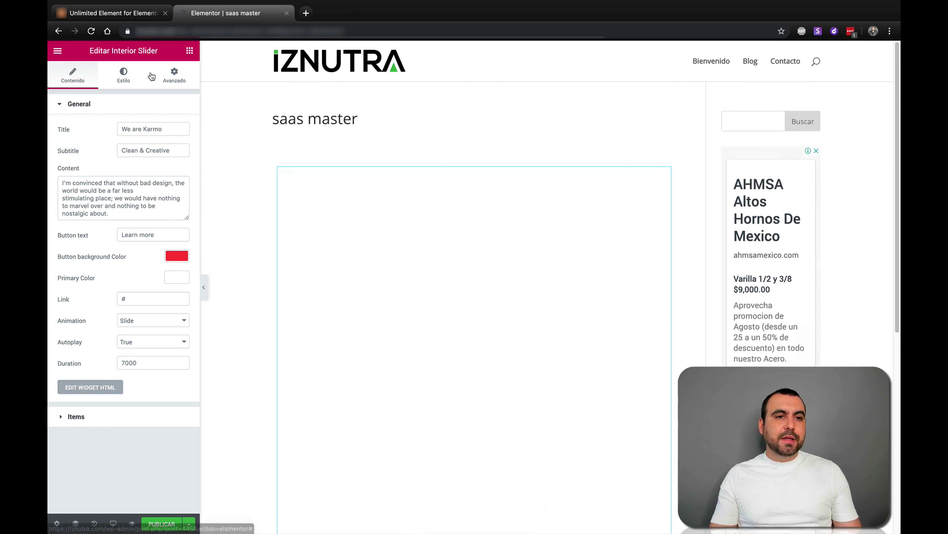
key(Delete)
Add an Article Grid Style Two widget to the page
scroll(91, 333, down, 10)
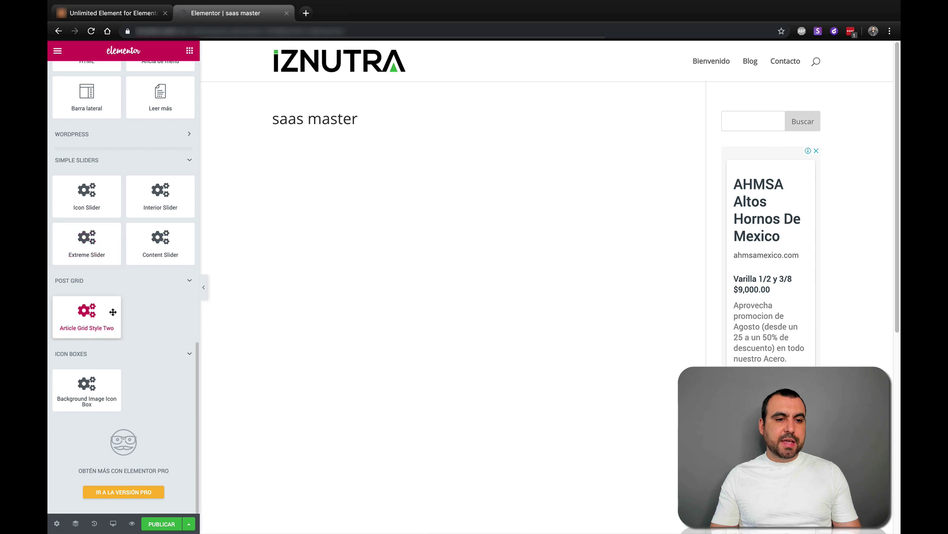
drag(90, 319, 431, 154)
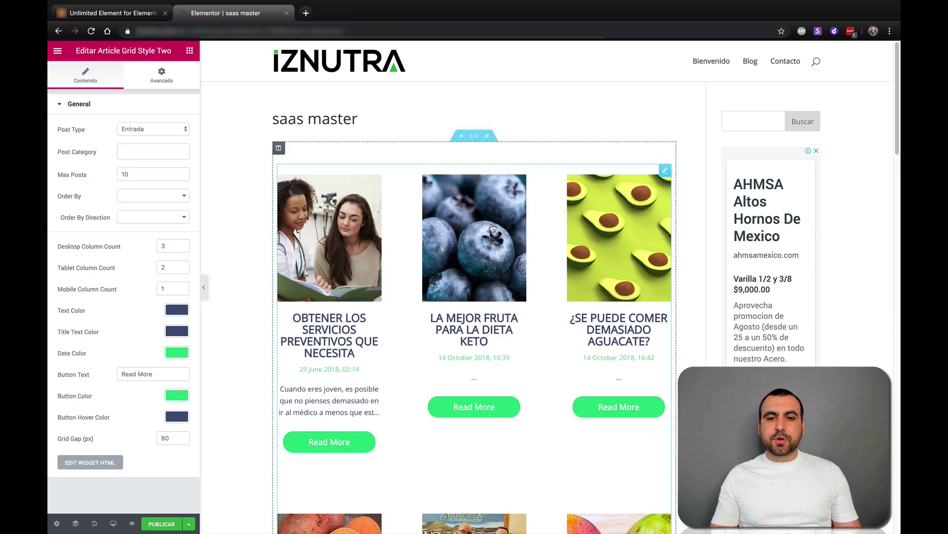
scroll(515, 312, down, 6)
scroll(515, 313, up, 6)
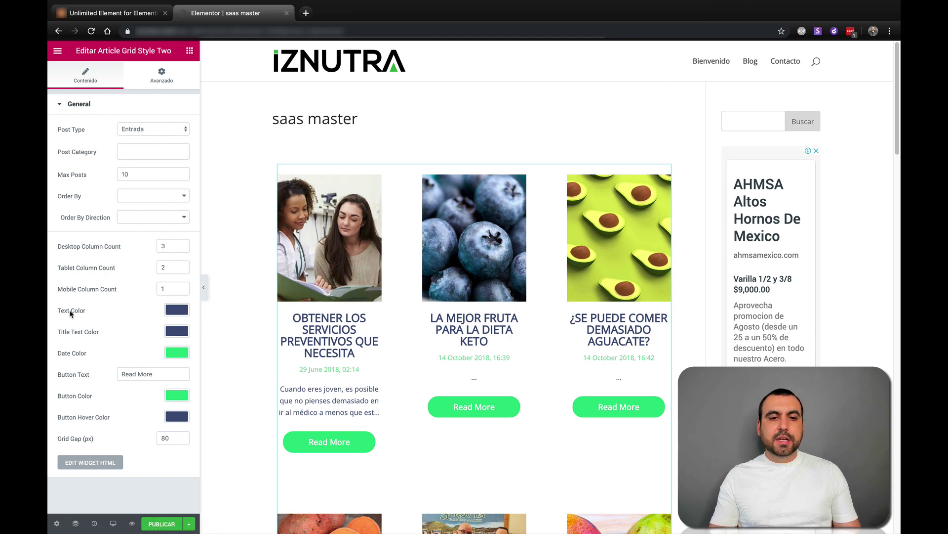
Set the grid's excerpt text colour to deep blue #002ae8
click(186, 309)
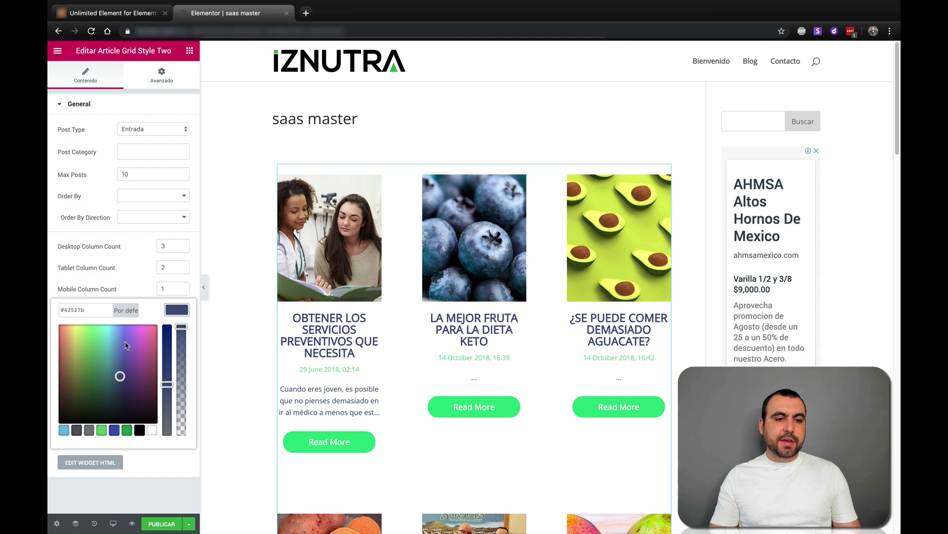
drag(126, 346, 90, 329)
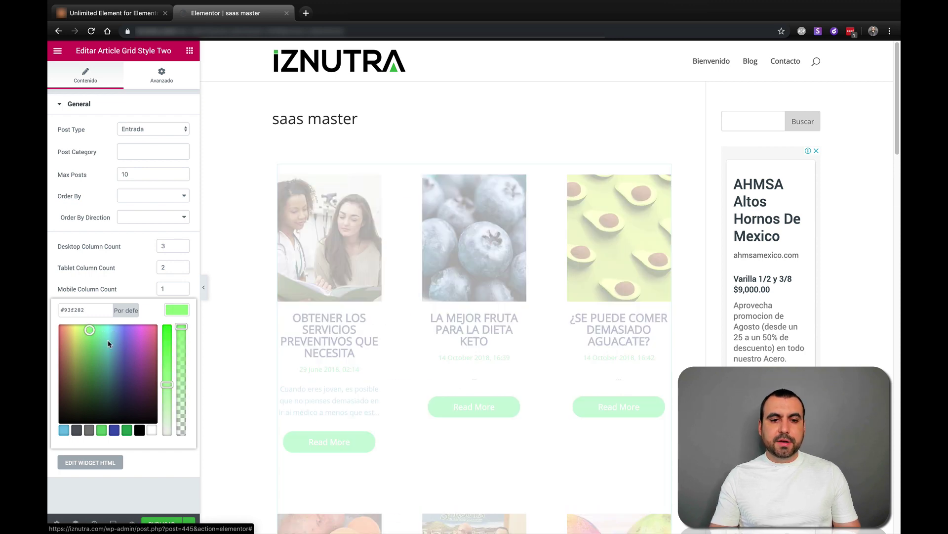
click(122, 334)
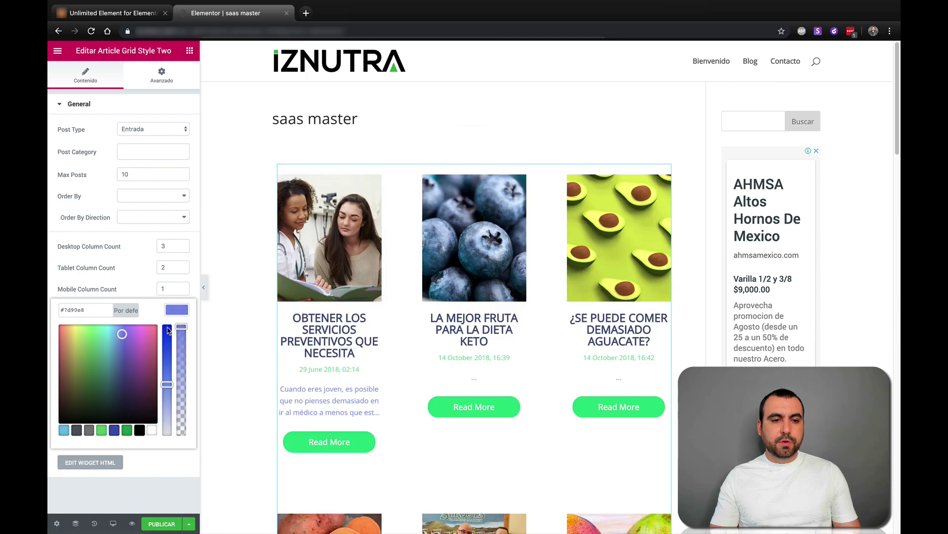
drag(171, 344, 167, 325)
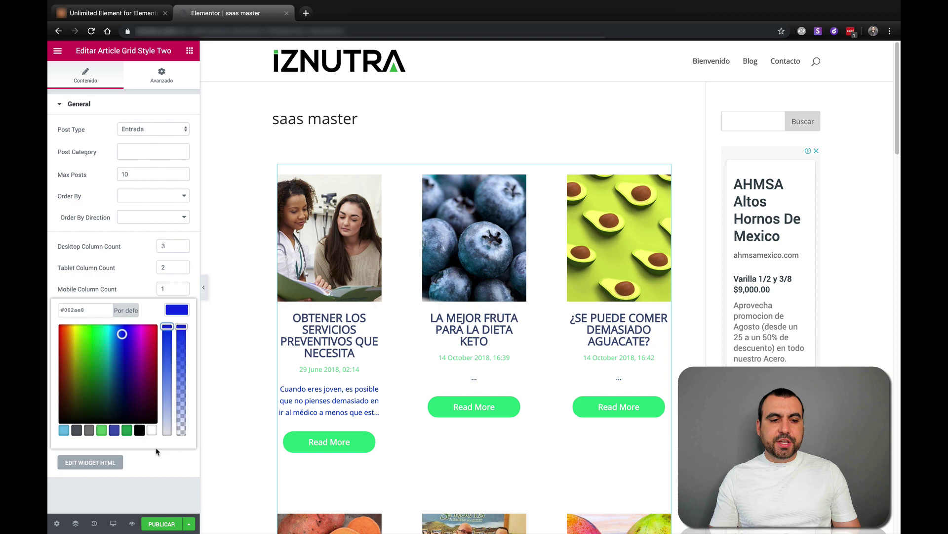
click(137, 282)
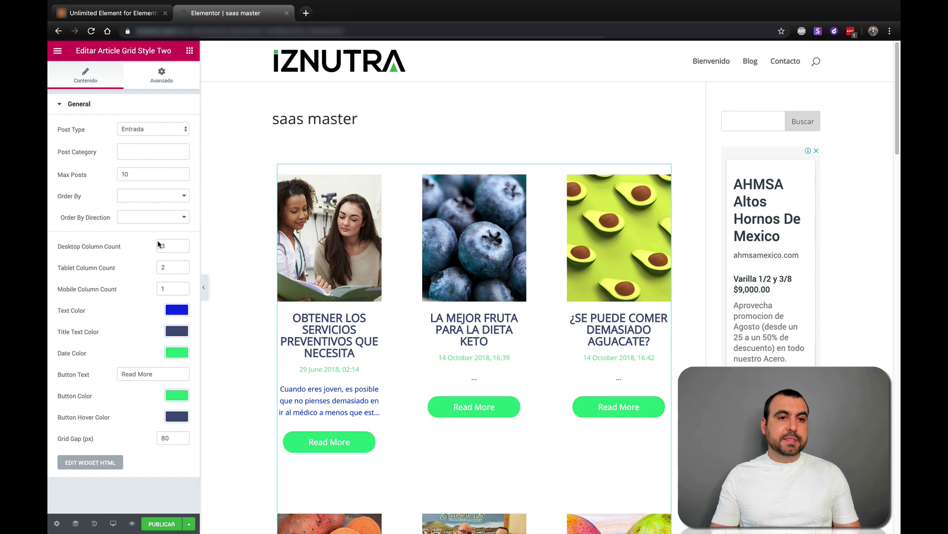
Change the grid's Max Posts from 10 to 5
double_click(145, 169)
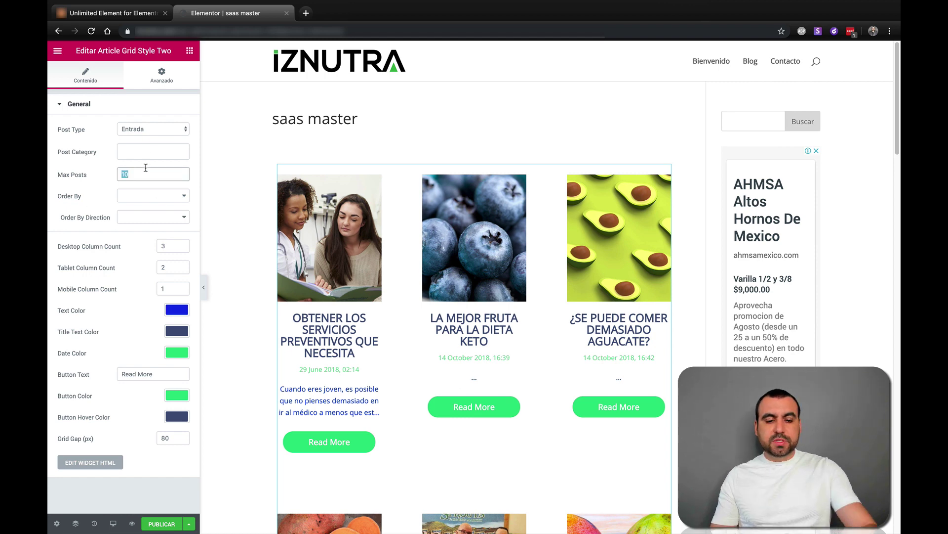
text(5)
click(94, 165)
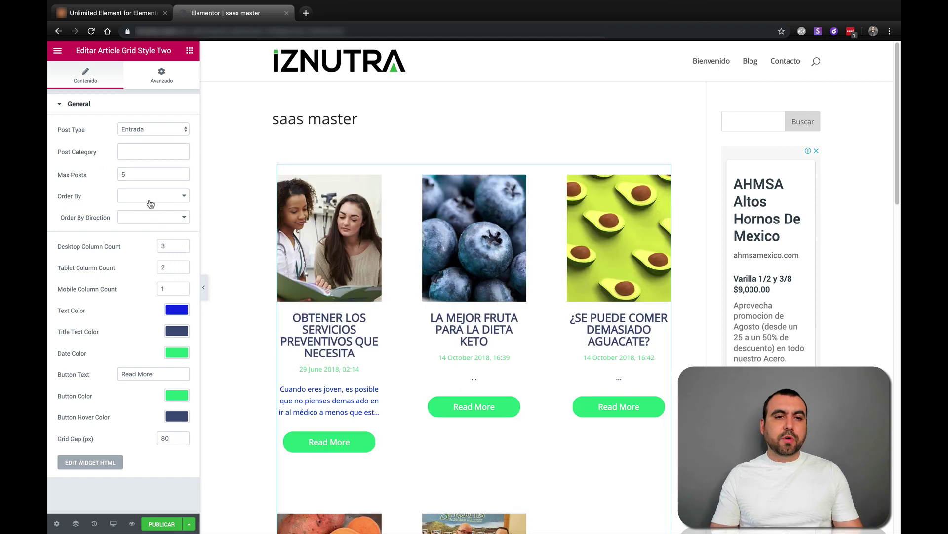
click(161, 73)
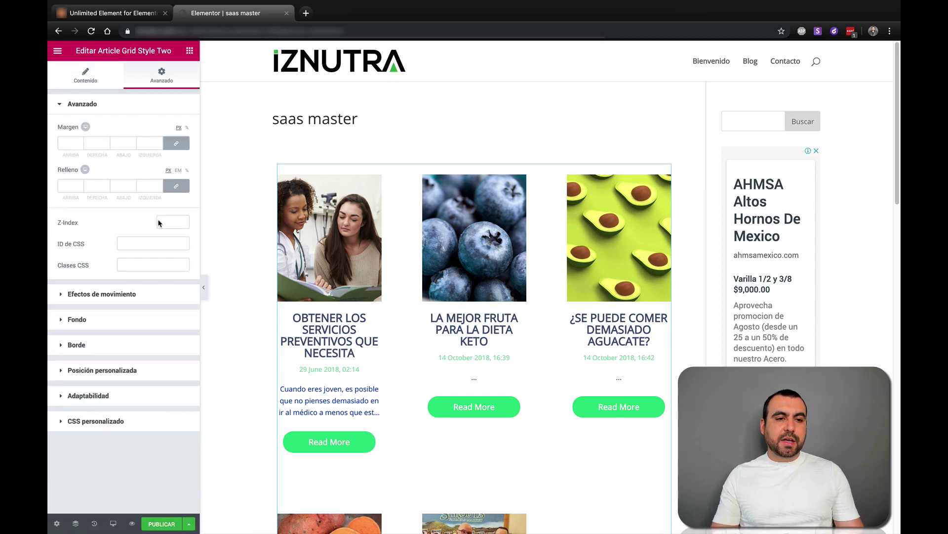
click(90, 84)
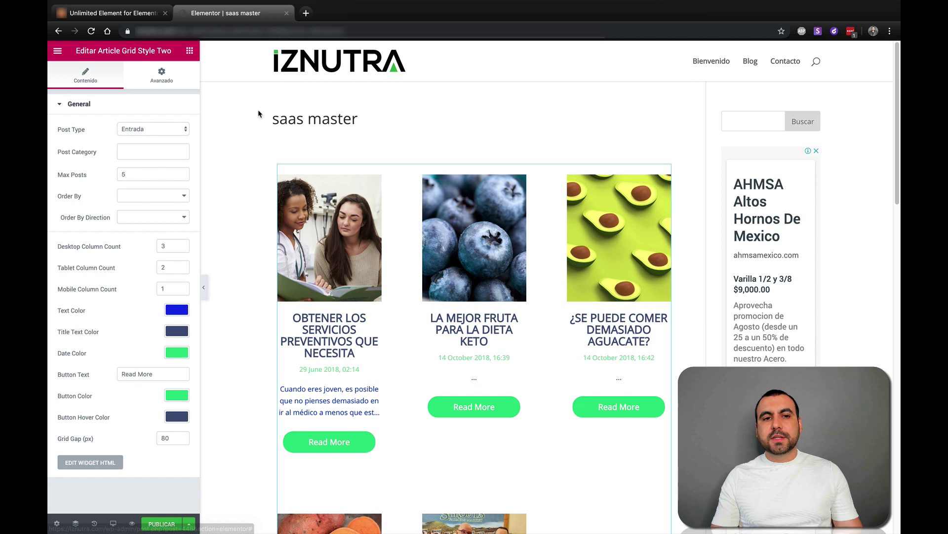
Drag a Background Image Icon Box from the widget list above the article grid
click(281, 109)
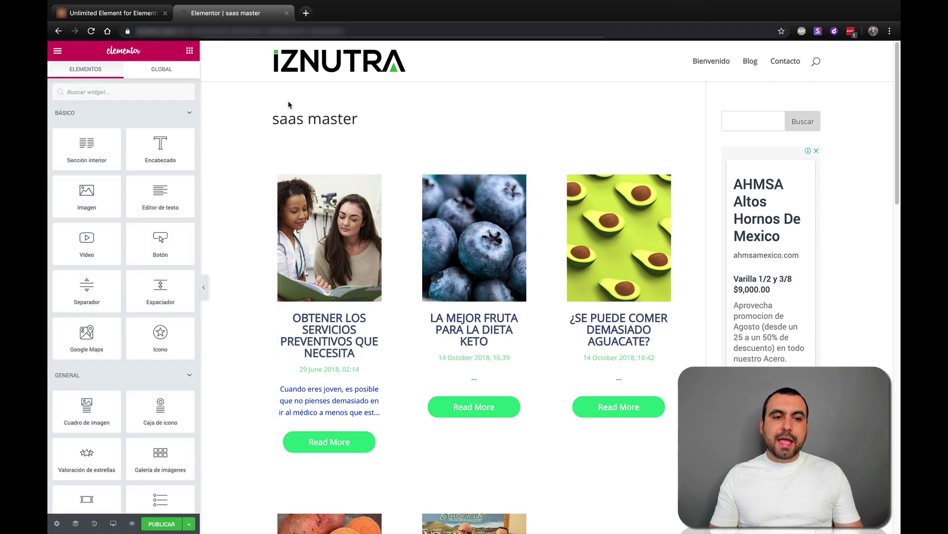
scroll(158, 364, down, 20)
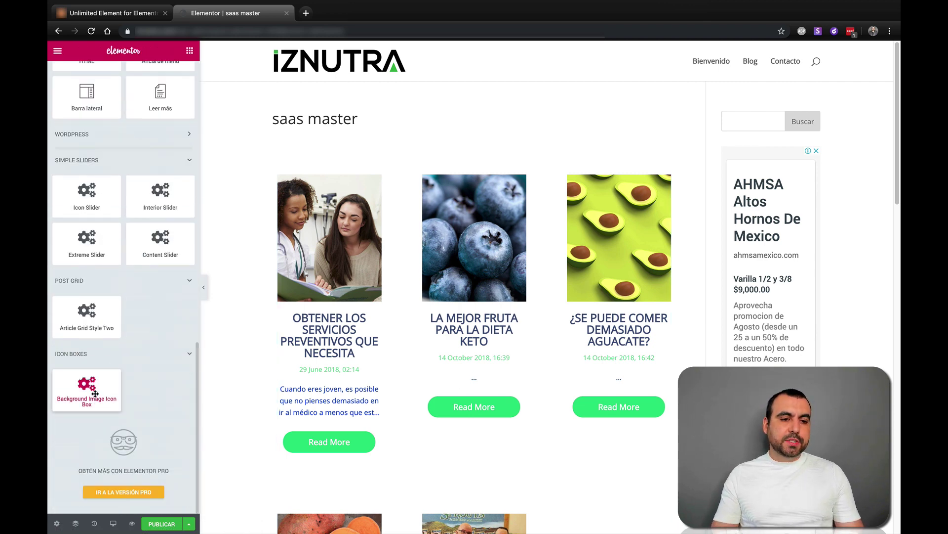
drag(84, 386, 415, 151)
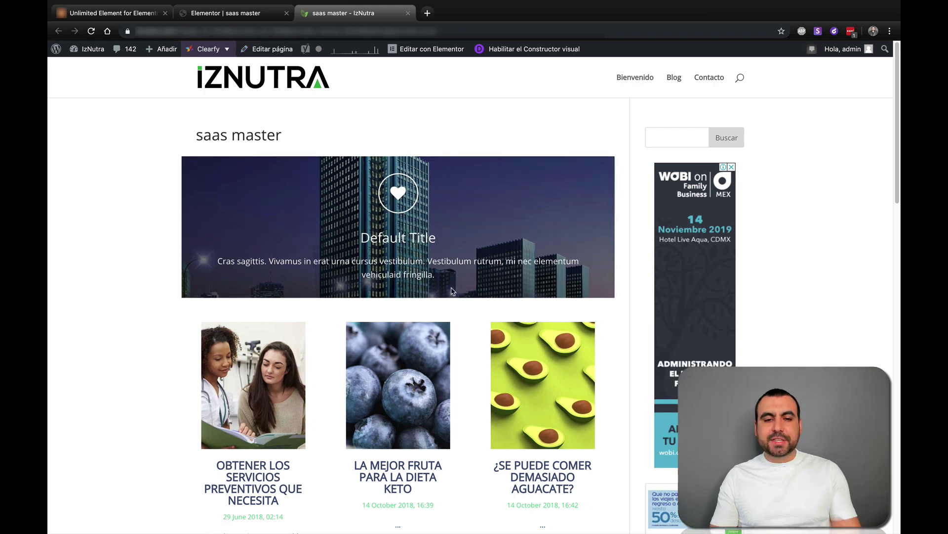
scroll(453, 304, down, 1)
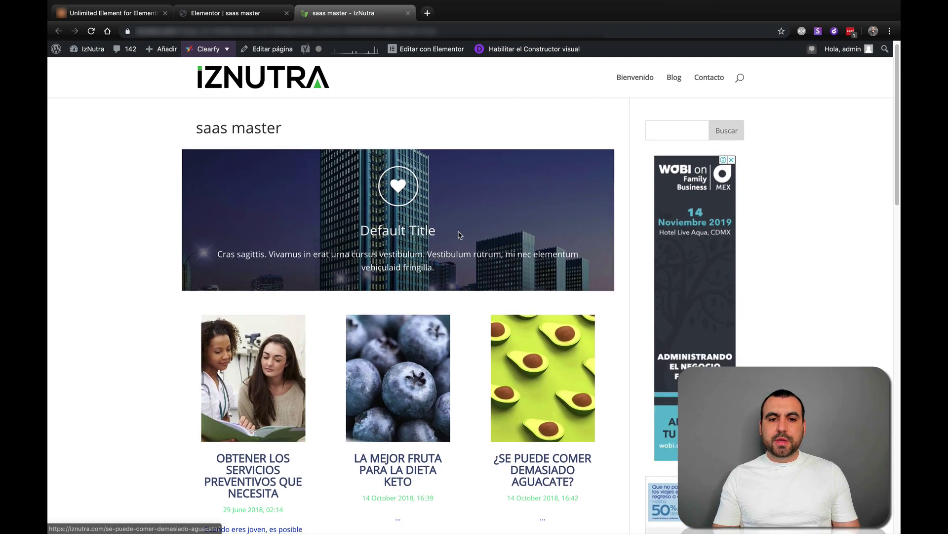
scroll(378, 262, down, 5)
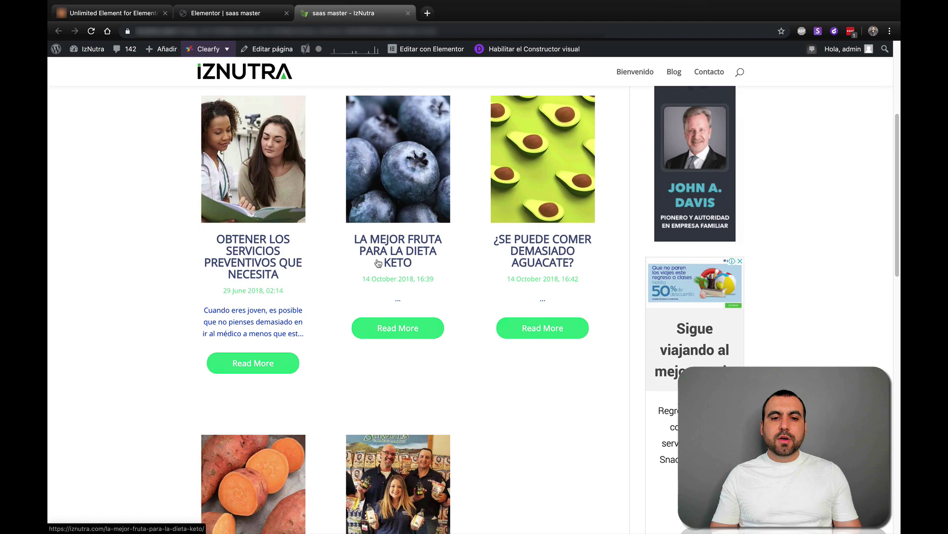
scroll(323, 301, down, 10)
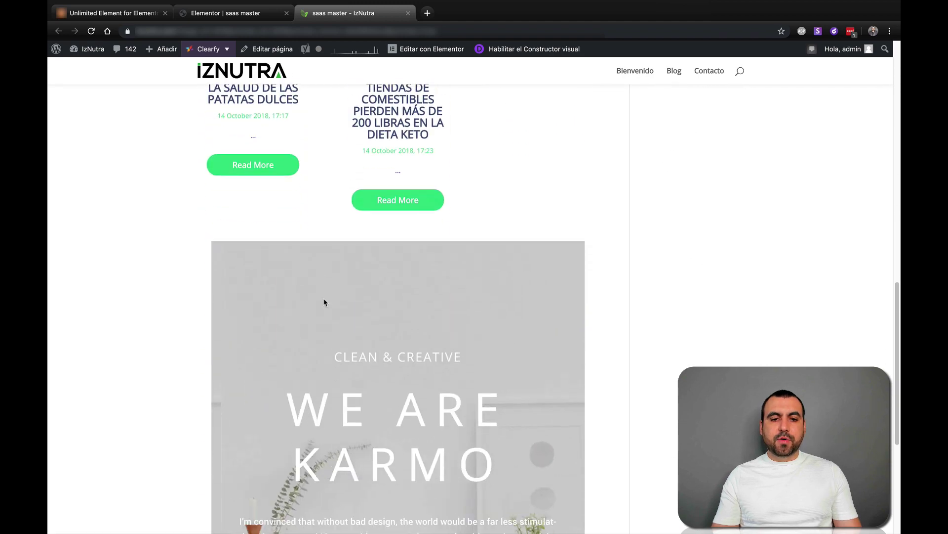
scroll(324, 302, down, 5)
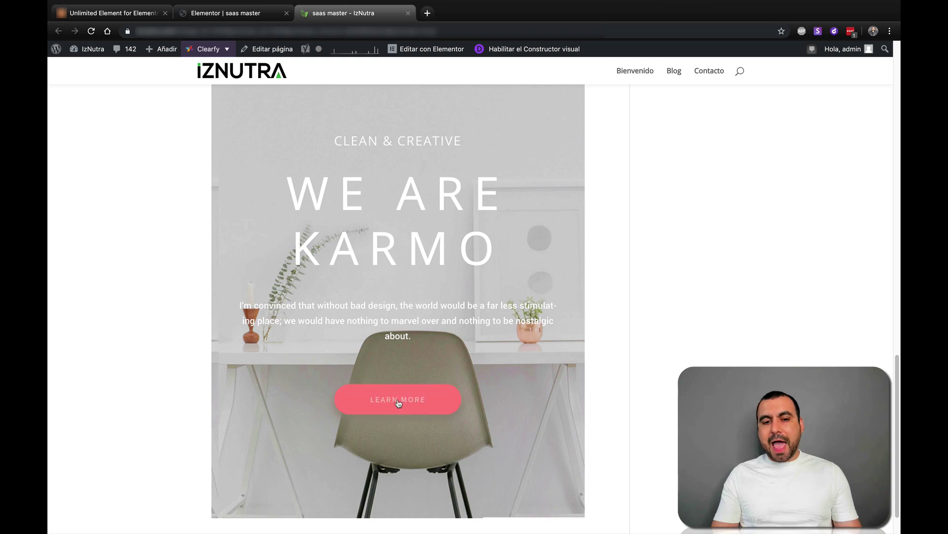
click(399, 413)
scroll(399, 413, down, 20)
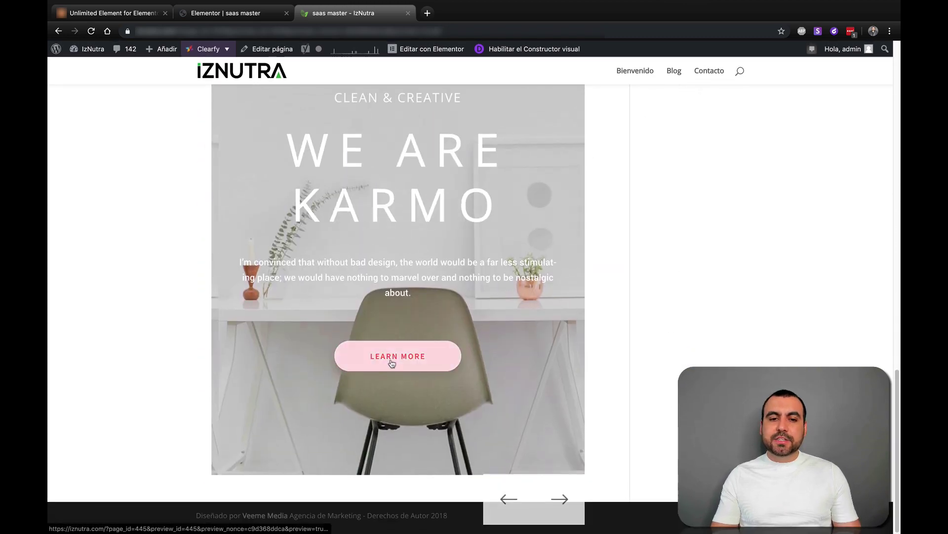
click(390, 357)
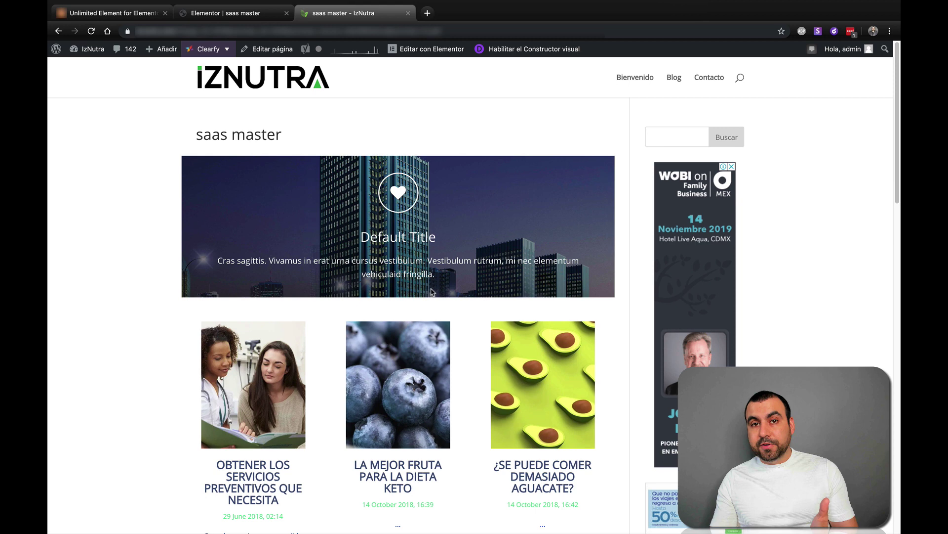
Return to the DealMirror tab and scroll up to the $29 deal and its 'What you get' list
click(141, 13)
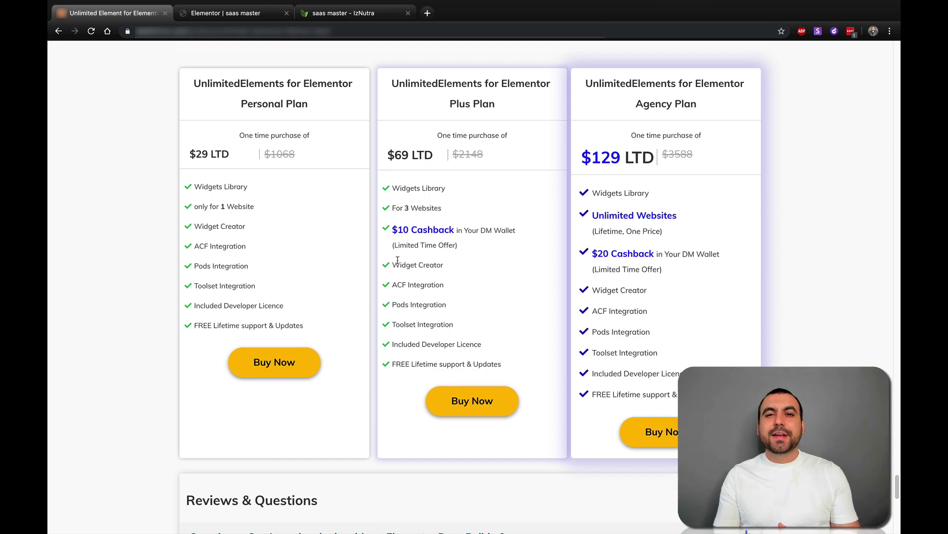
scroll(398, 259, up, 20)
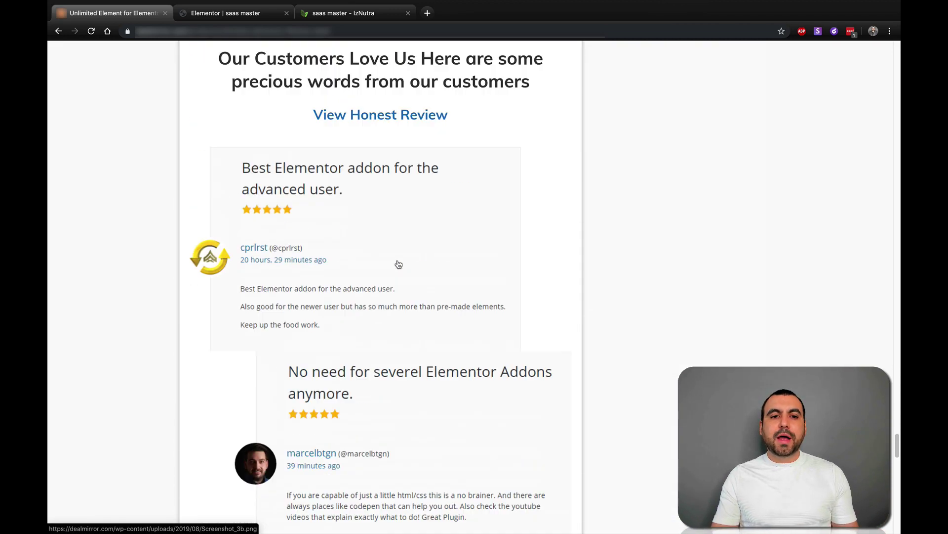
scroll(398, 263, up, 20)
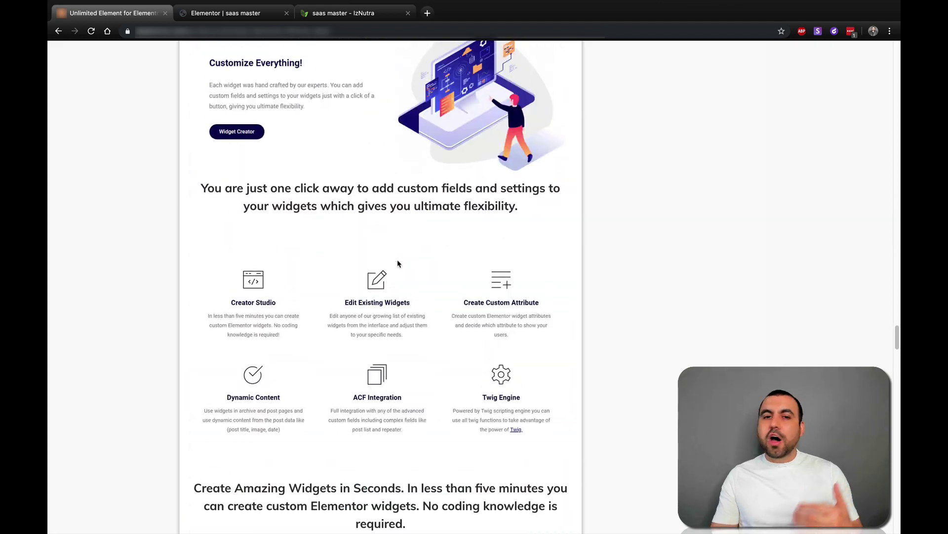
scroll(398, 262, up, 20)
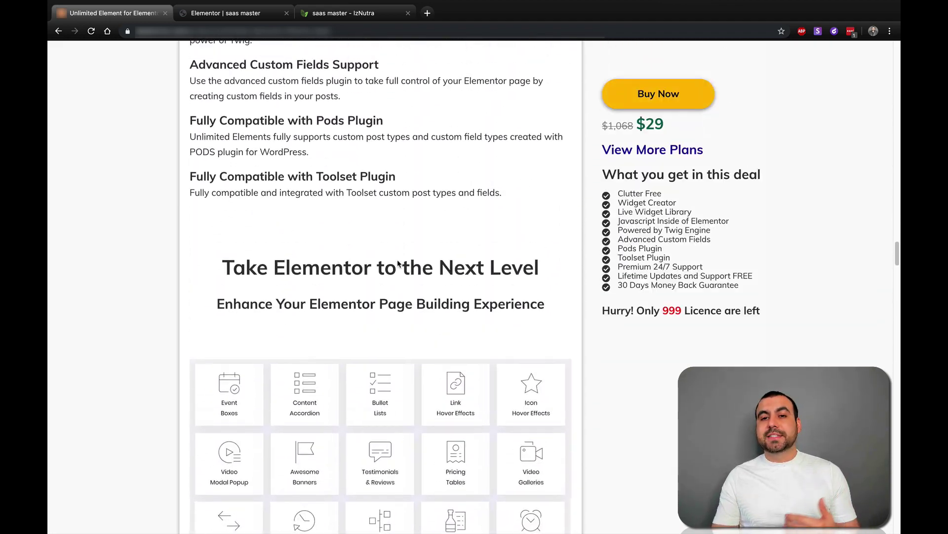
scroll(398, 263, up, 15)
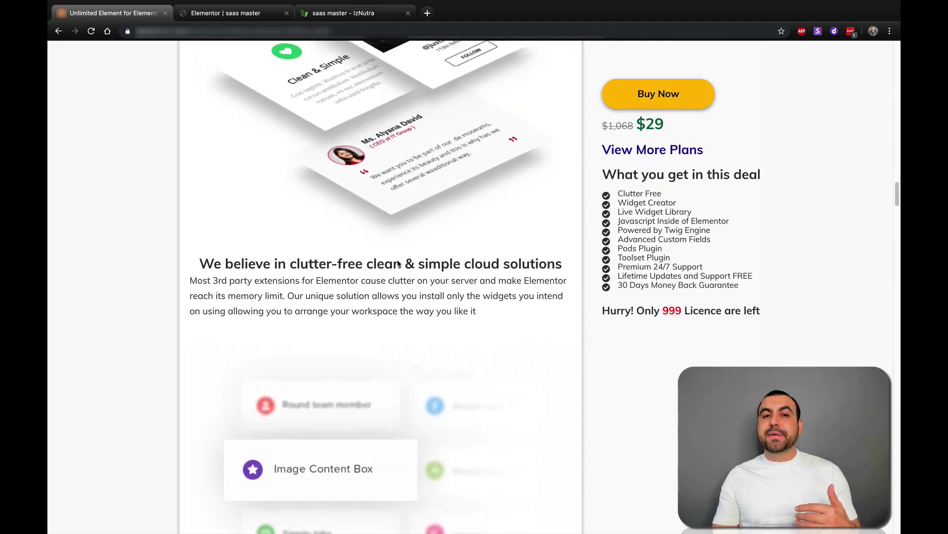
scroll(398, 263, up, 8)
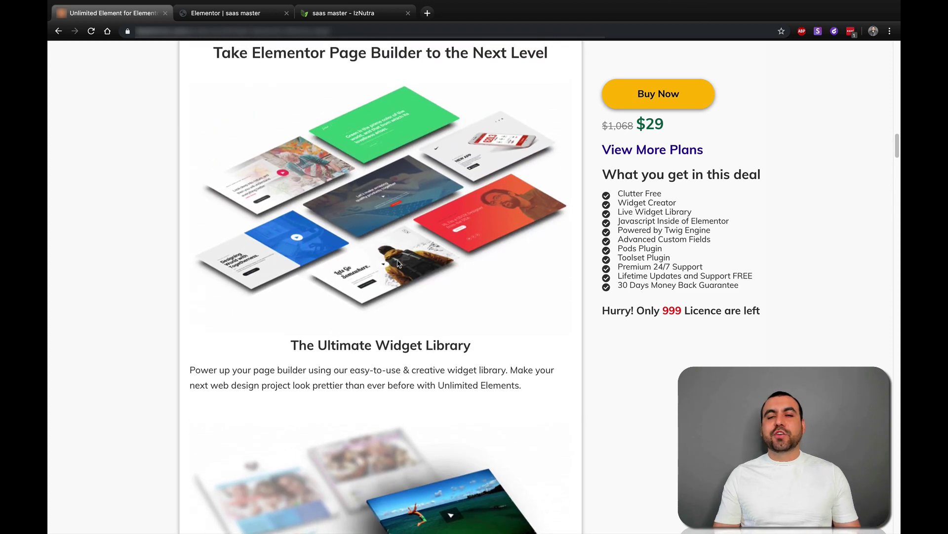